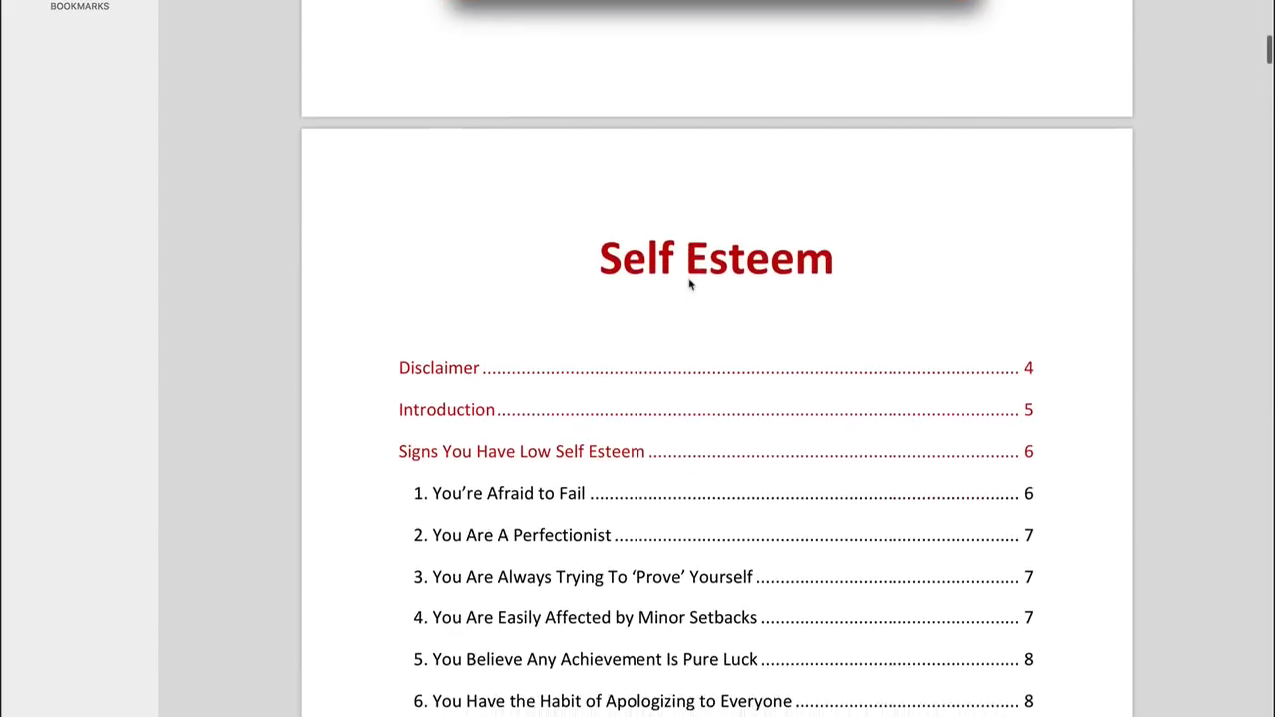
pyautogui.scroll(-2, 689, 285)
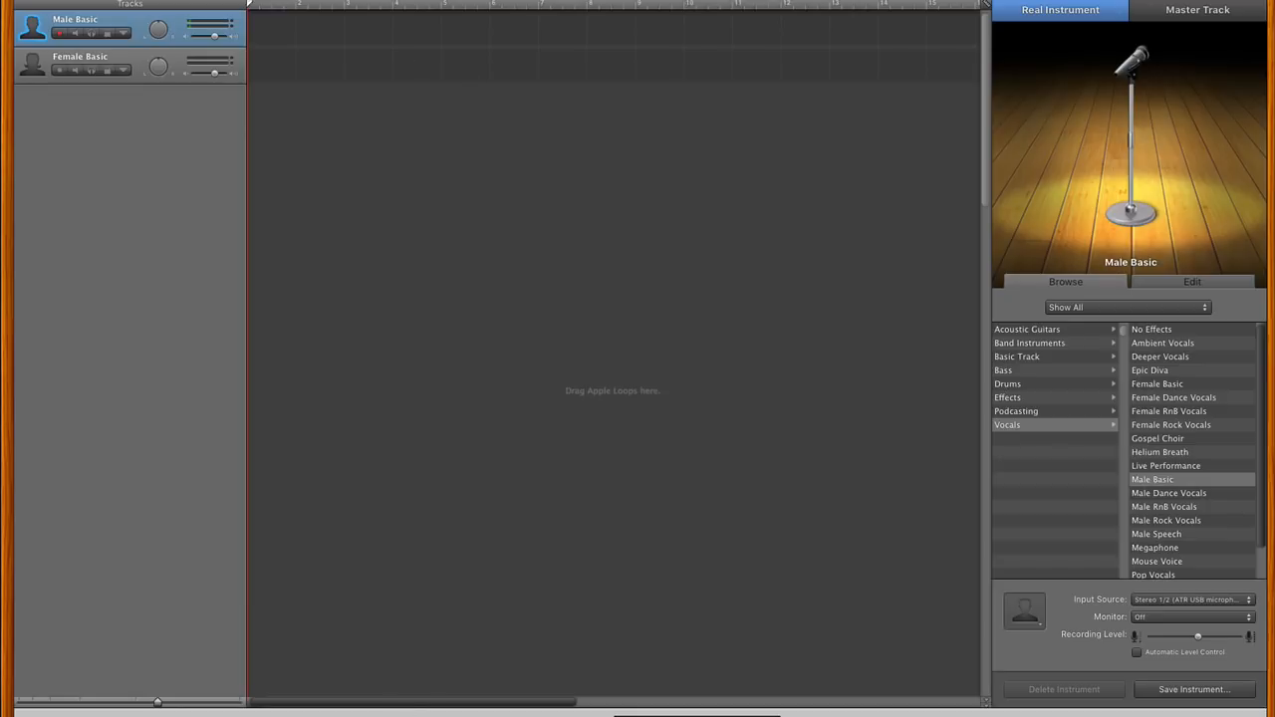
# - Start recording on the Male Basic vocal track in GarageBand and switch to the Self Esteem PDF in Preview
pyautogui.press('r')
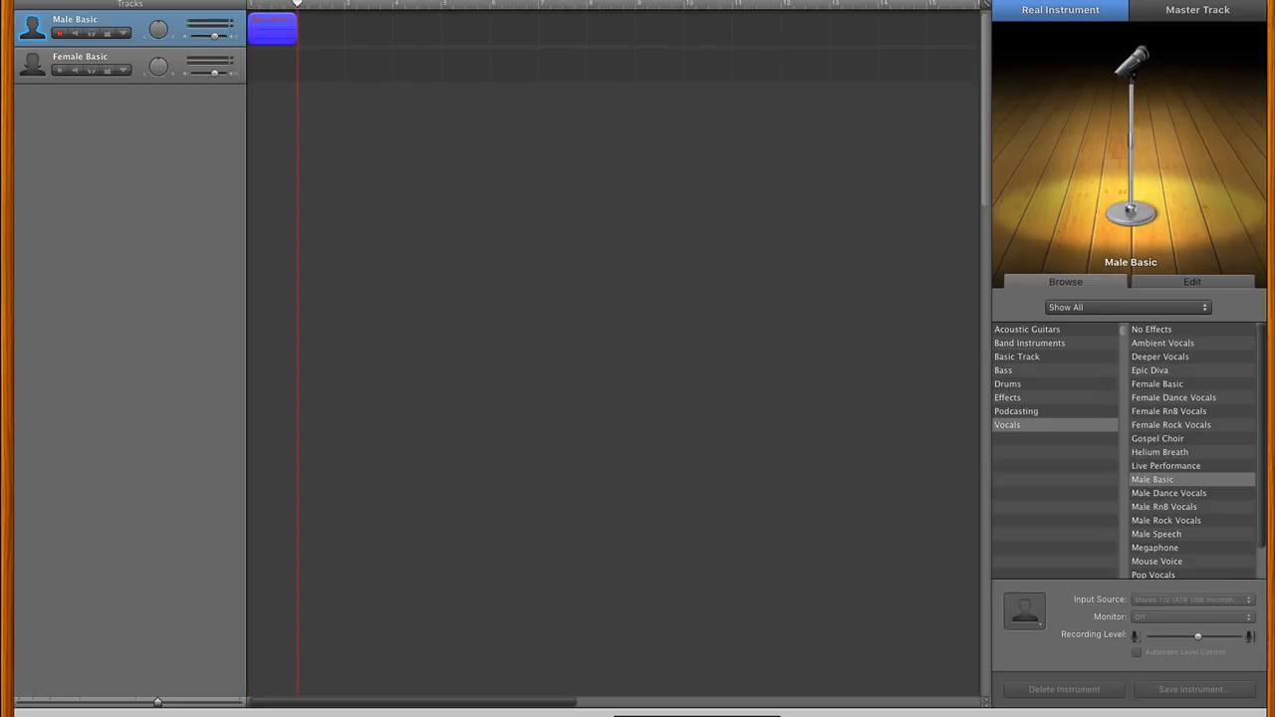
pyautogui.press('super+Tab')
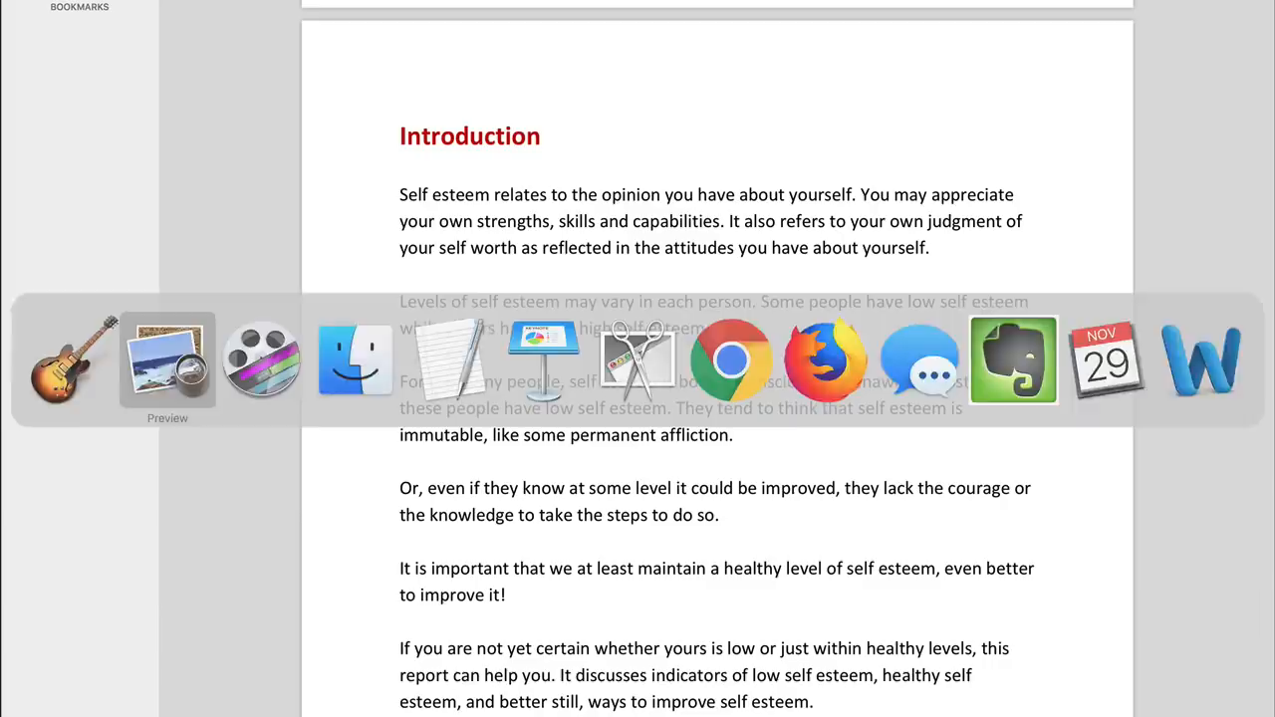
# - Read through the Self Esteem report from its cover to the Introduction page as the narration is recorded
pyautogui.scroll(1, 623, 545)
pyautogui.scroll(15, 623, 545)
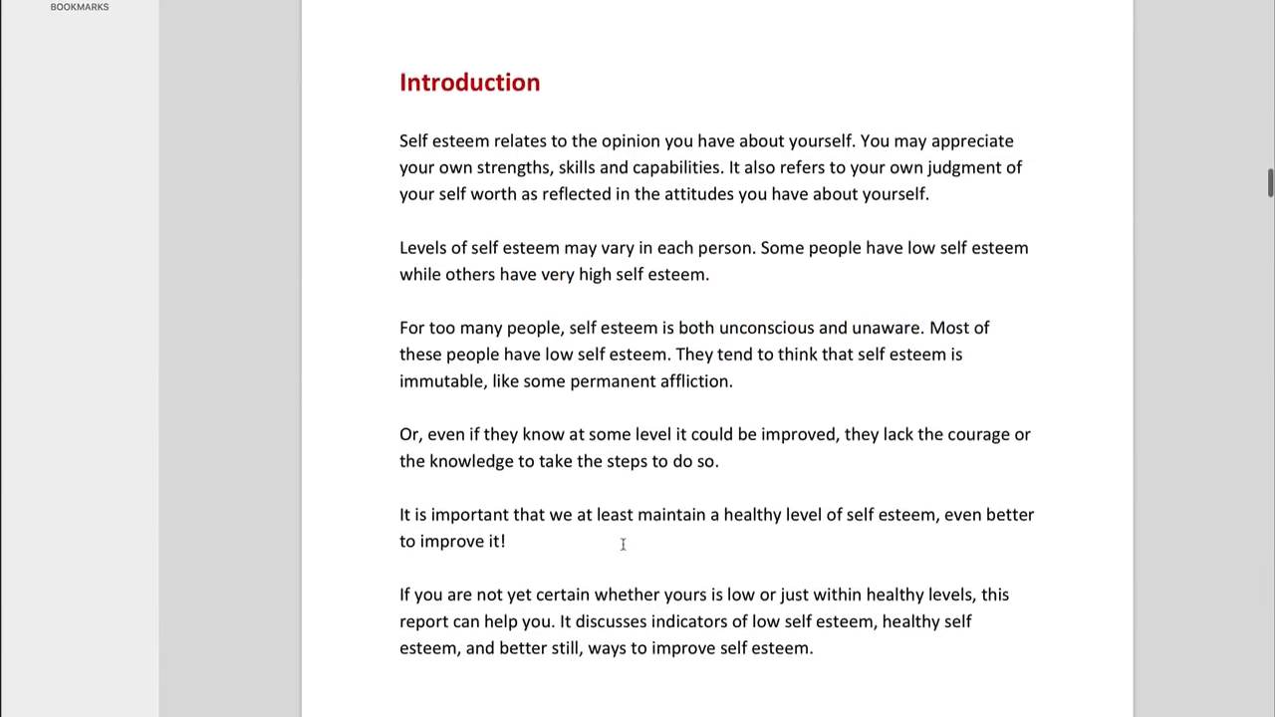
pyautogui.scroll(-5, 623, 580)
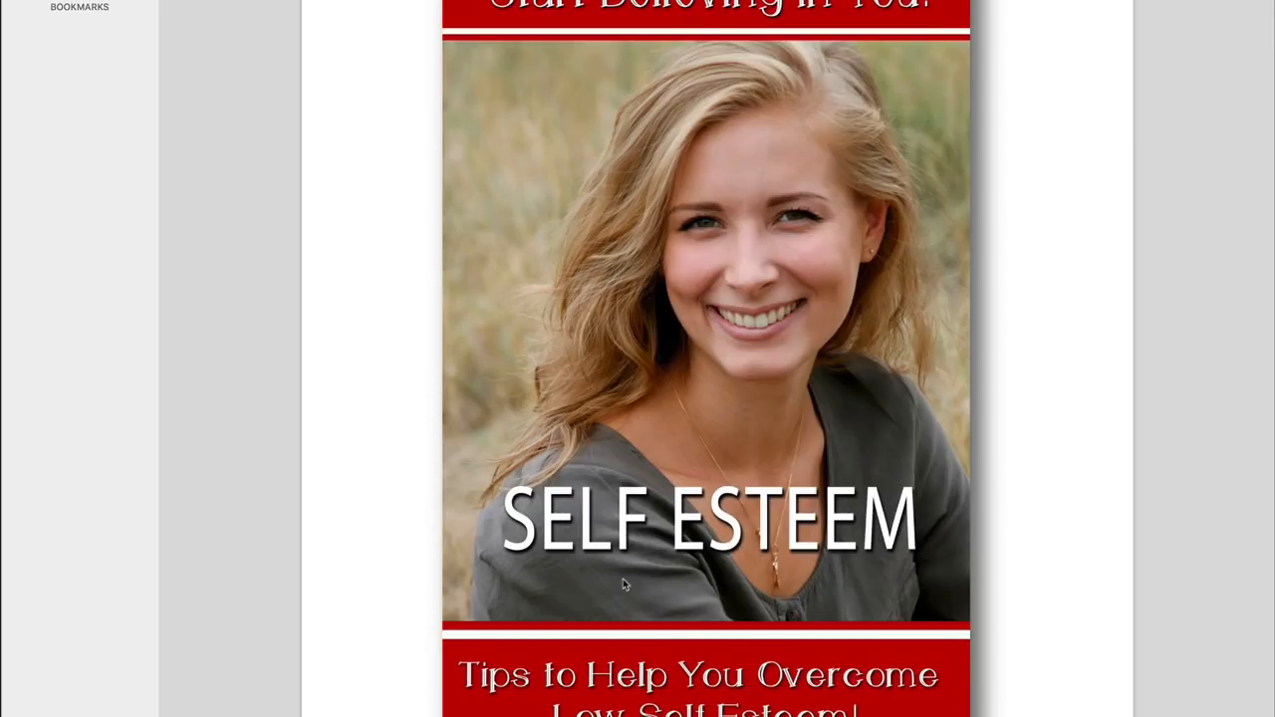
pyautogui.scroll(-20, 623, 584)
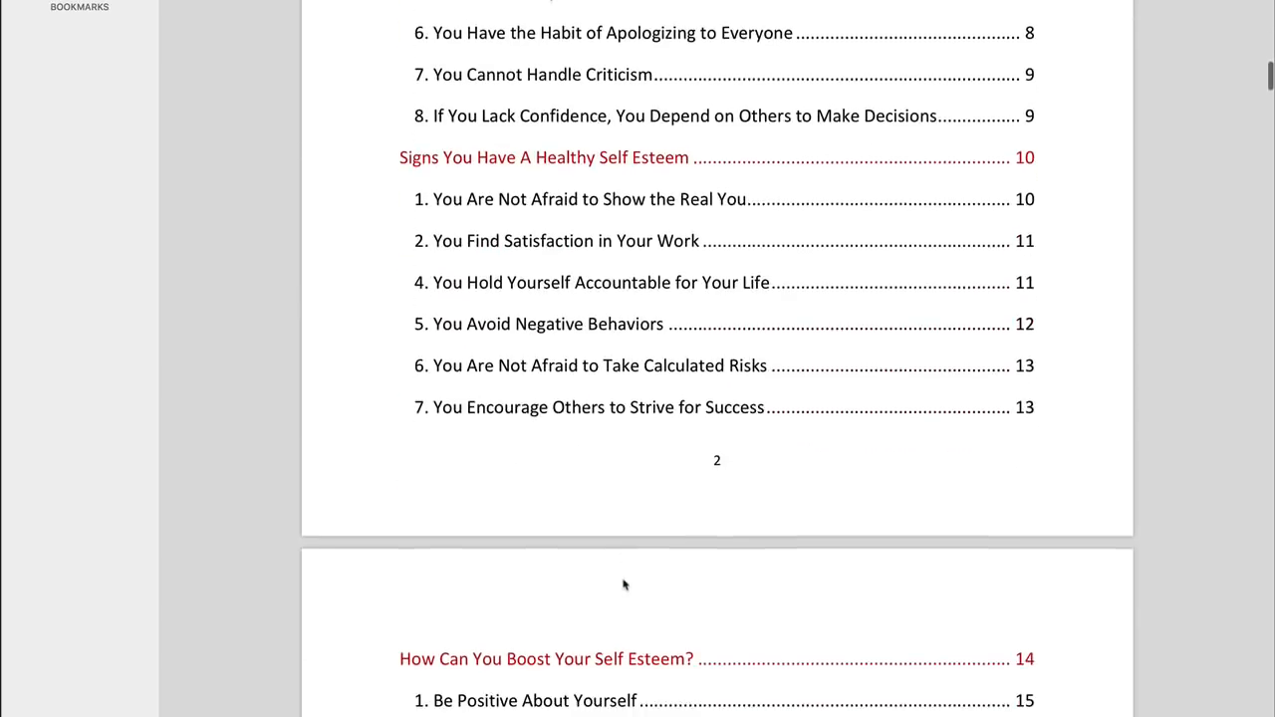
pyautogui.scroll(-15, 624, 585)
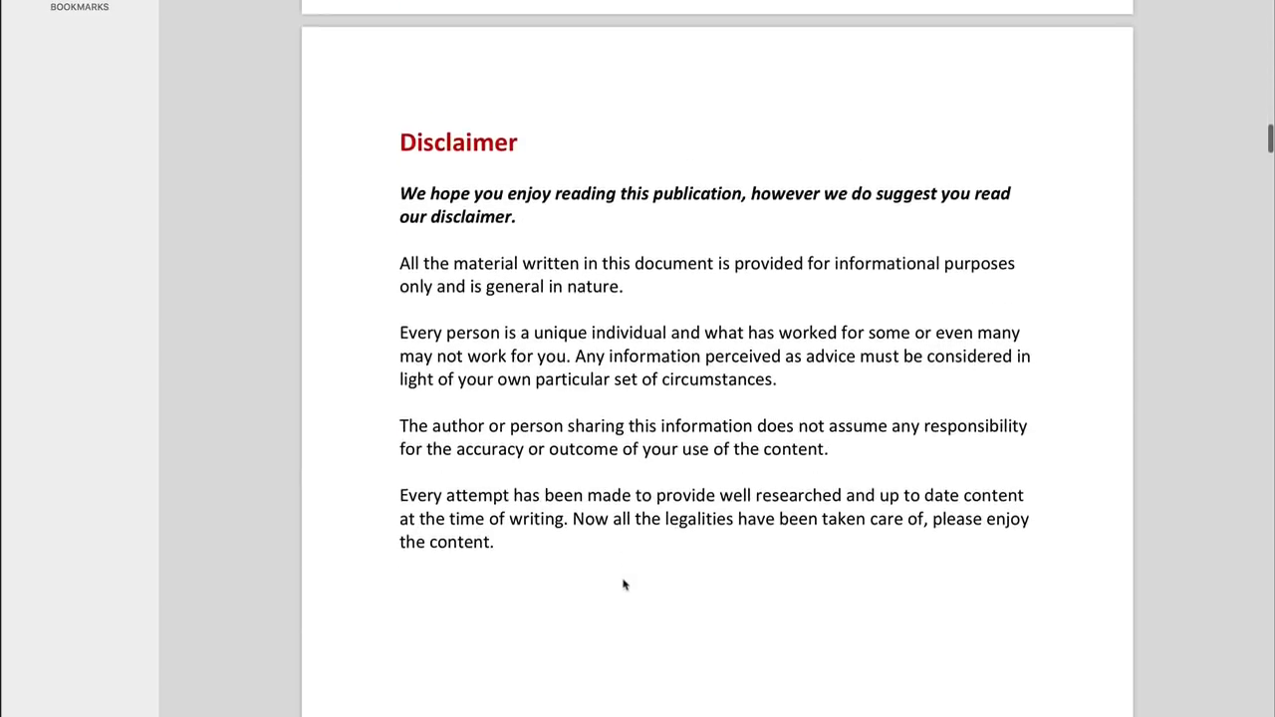
pyautogui.scroll(-15, 624, 585)
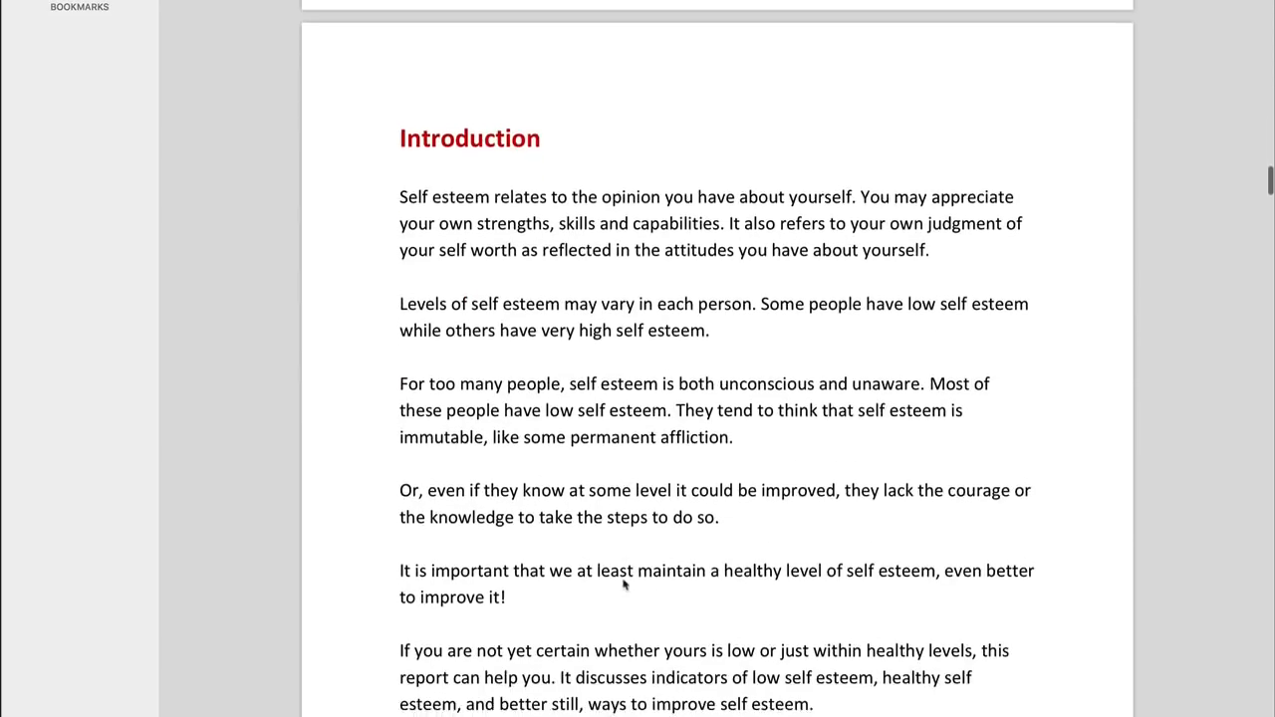
pyautogui.scroll(1, 624, 585)
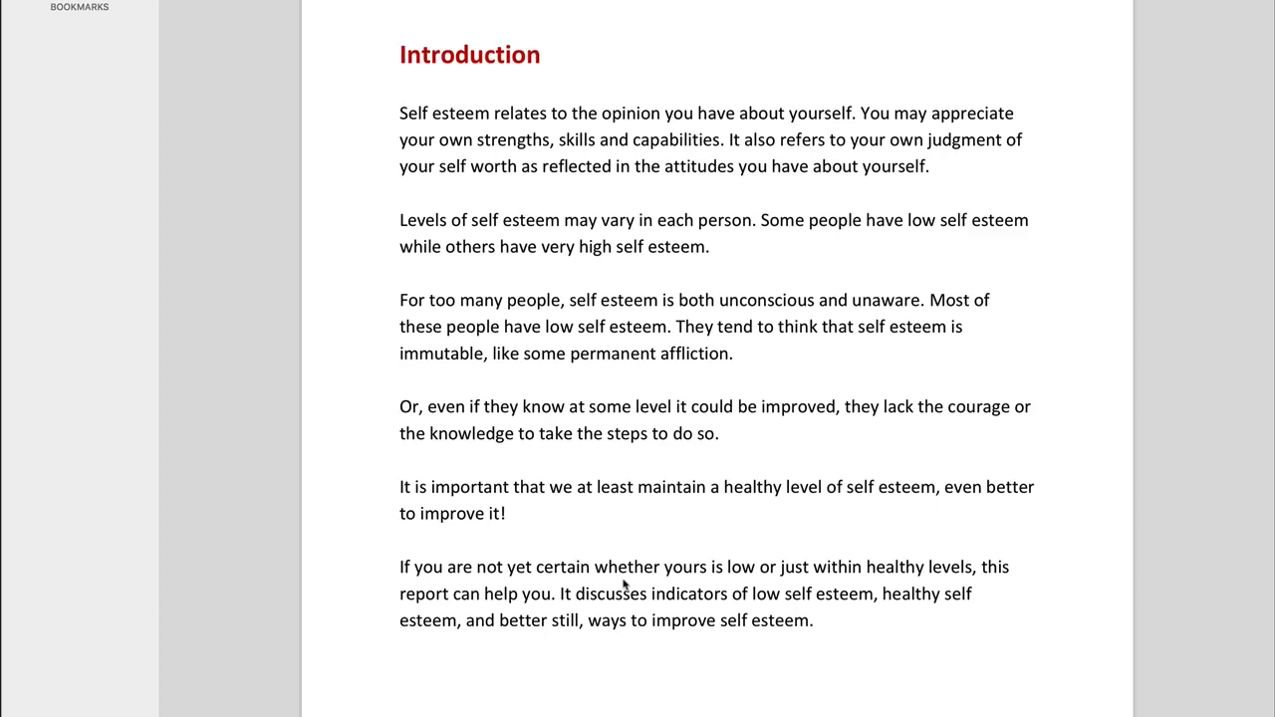
pyautogui.scroll(-20, 744, 428)
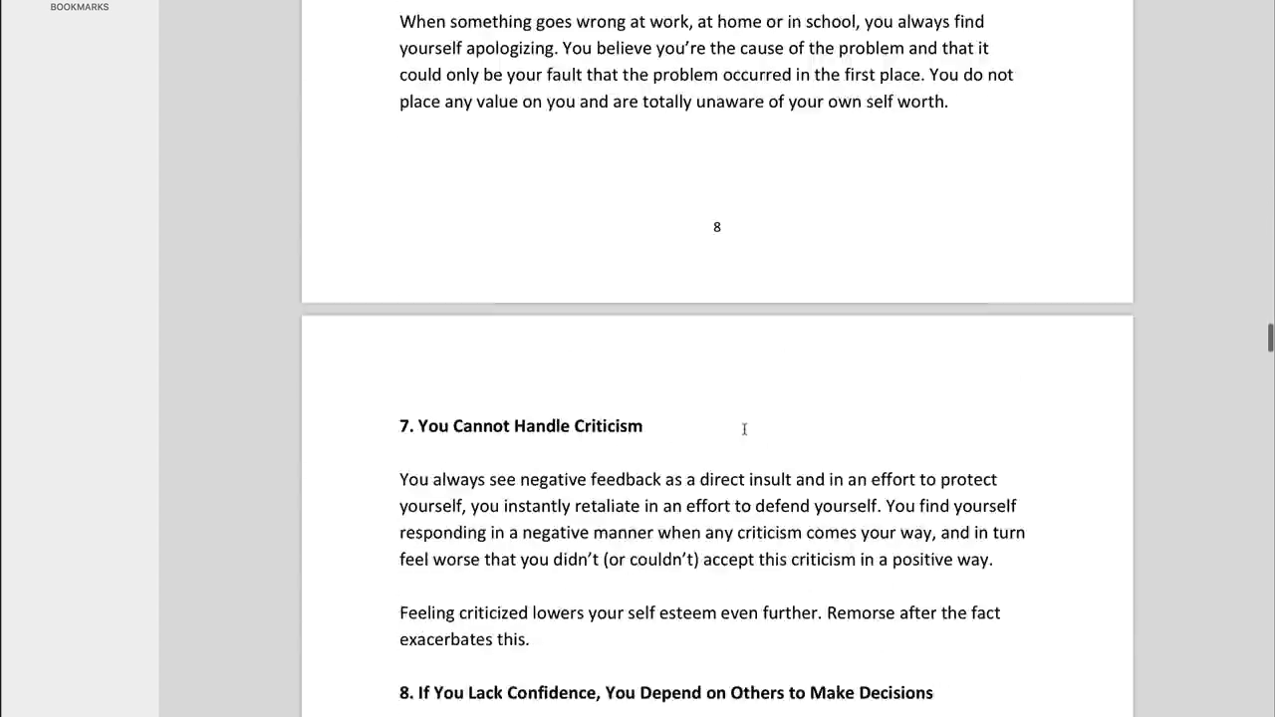
pyautogui.scroll(20, 745, 429)
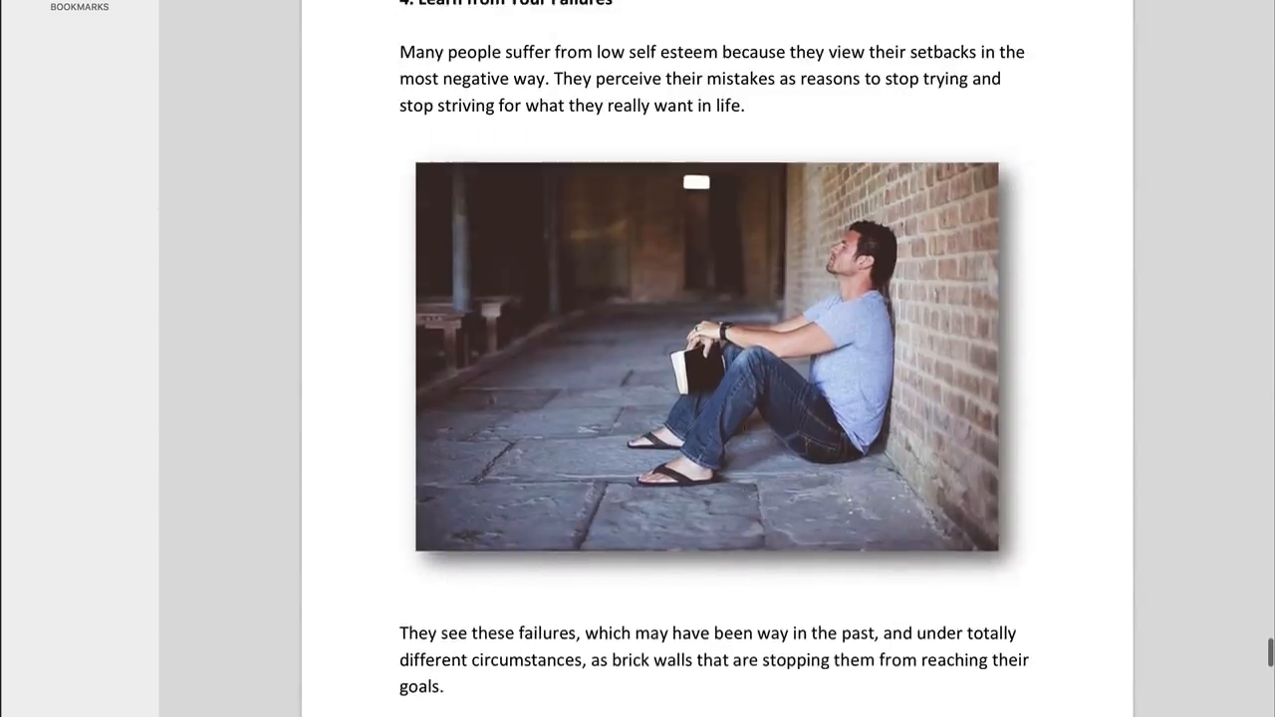
pyautogui.scroll(10, 744, 429)
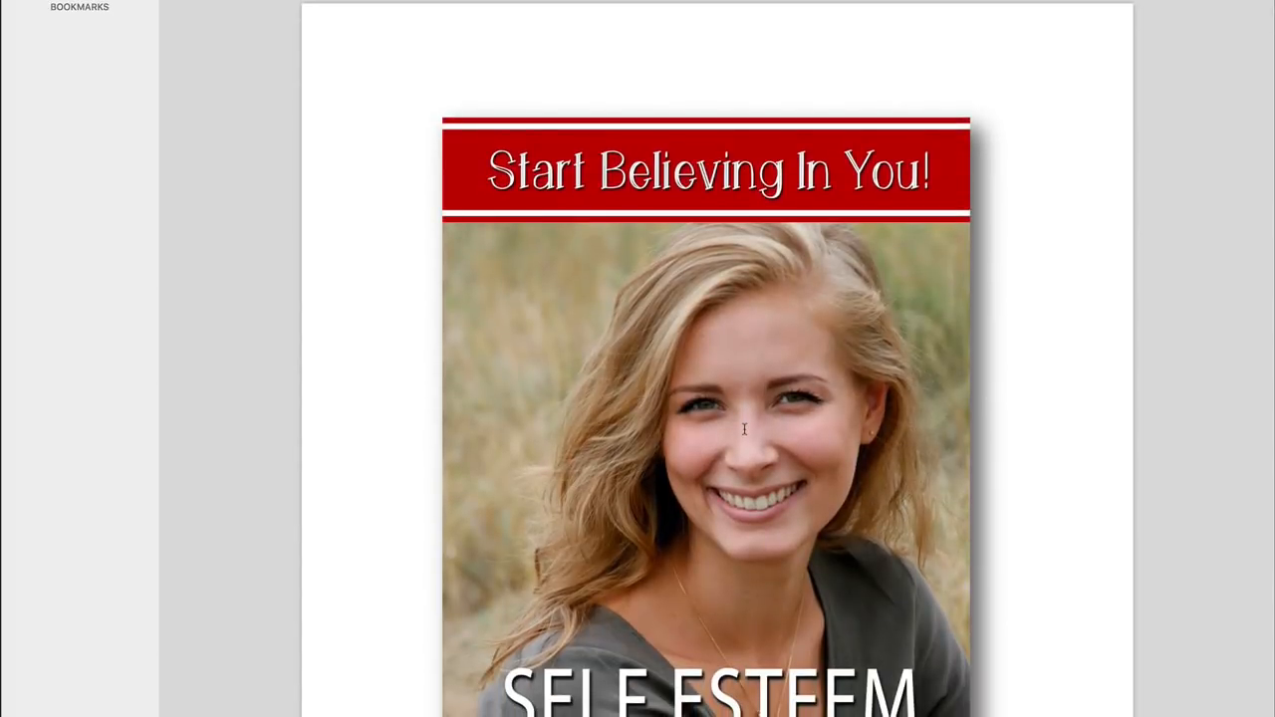
pyautogui.scroll(-10, 744, 429)
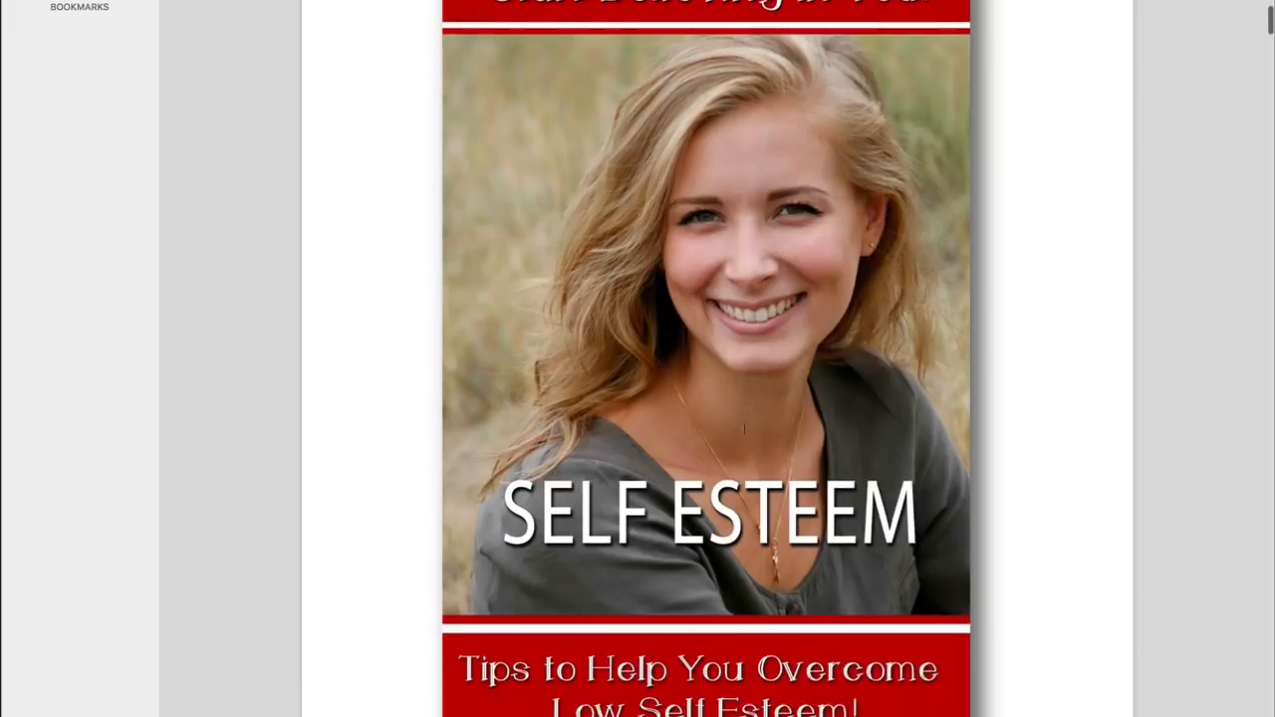
pyautogui.scroll(-15, 744, 428)
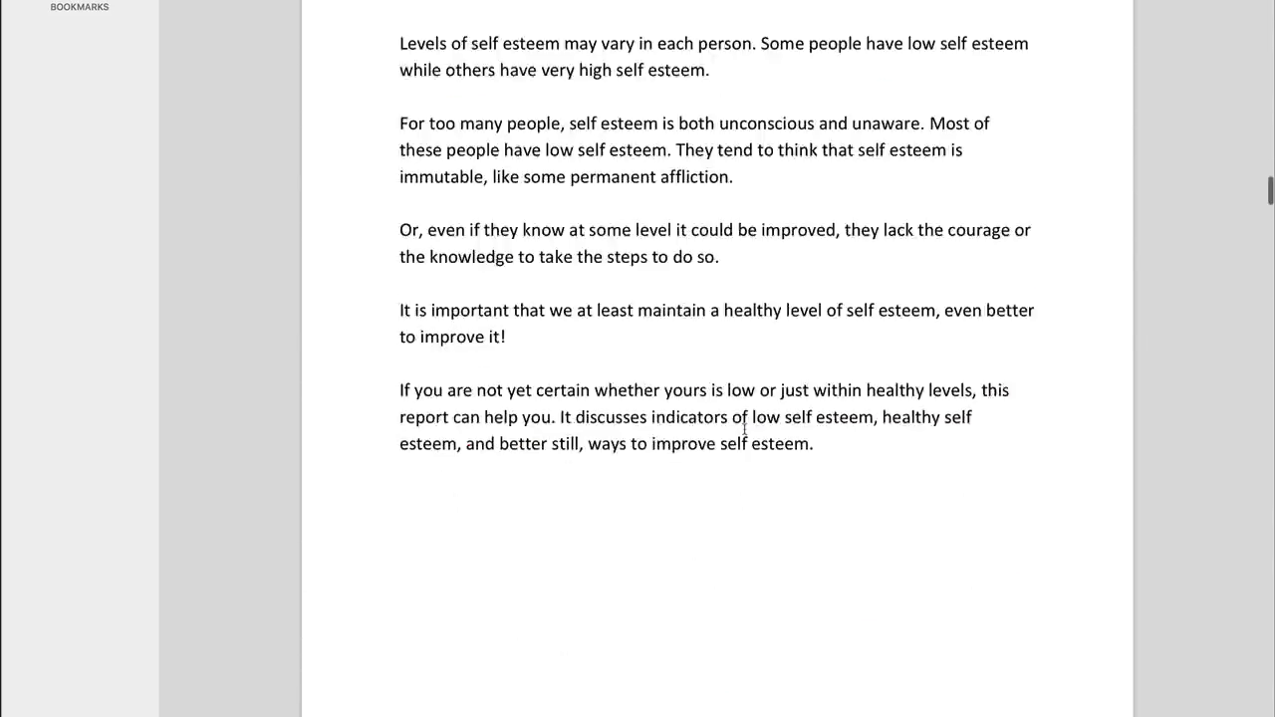
pyautogui.scroll(6, 745, 429)
pyautogui.scroll(5, 744, 429)
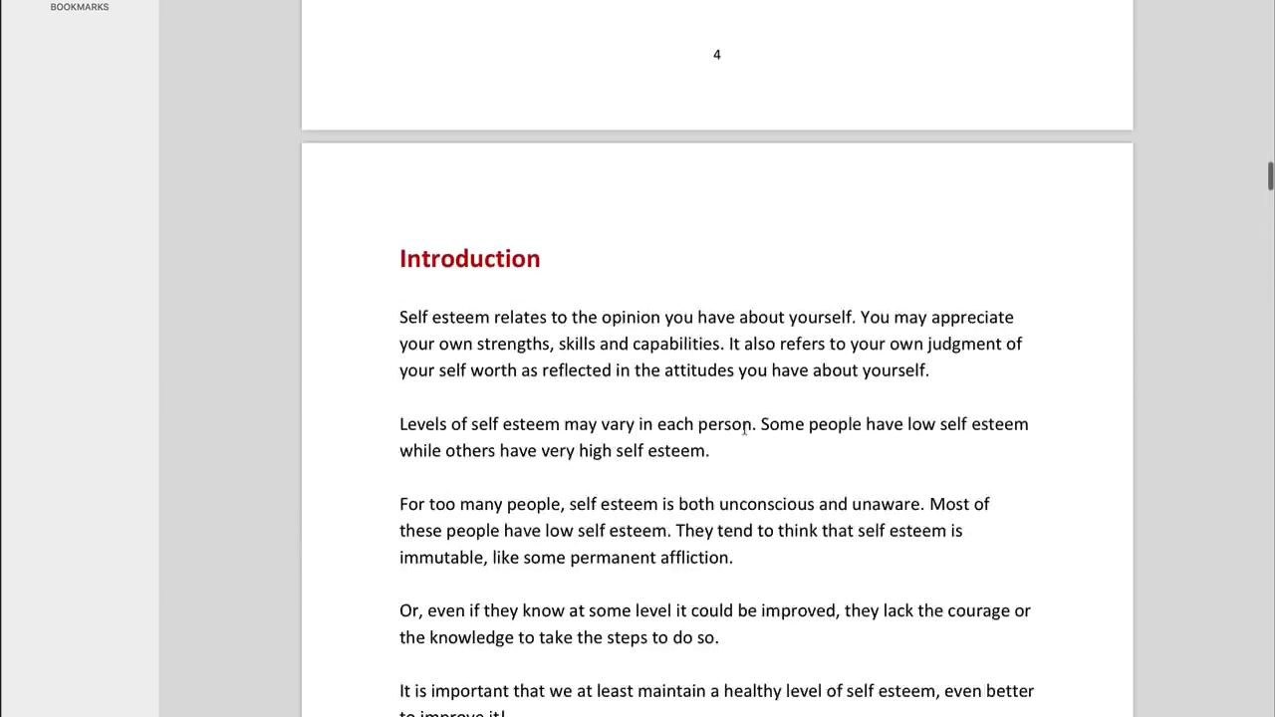
pyautogui.scroll(-2, 744, 429)
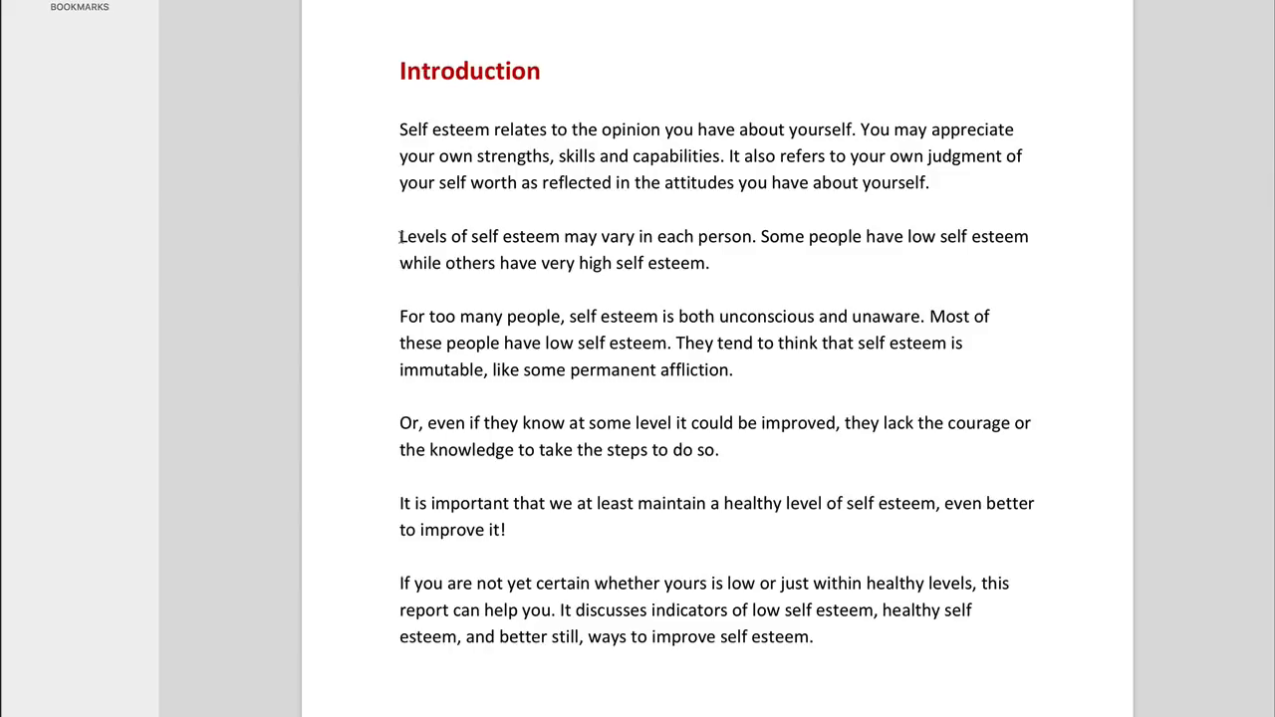
# - Switch back to GarageBand and stop the recording on the Male Basic track
pyautogui.press('super+Tab')
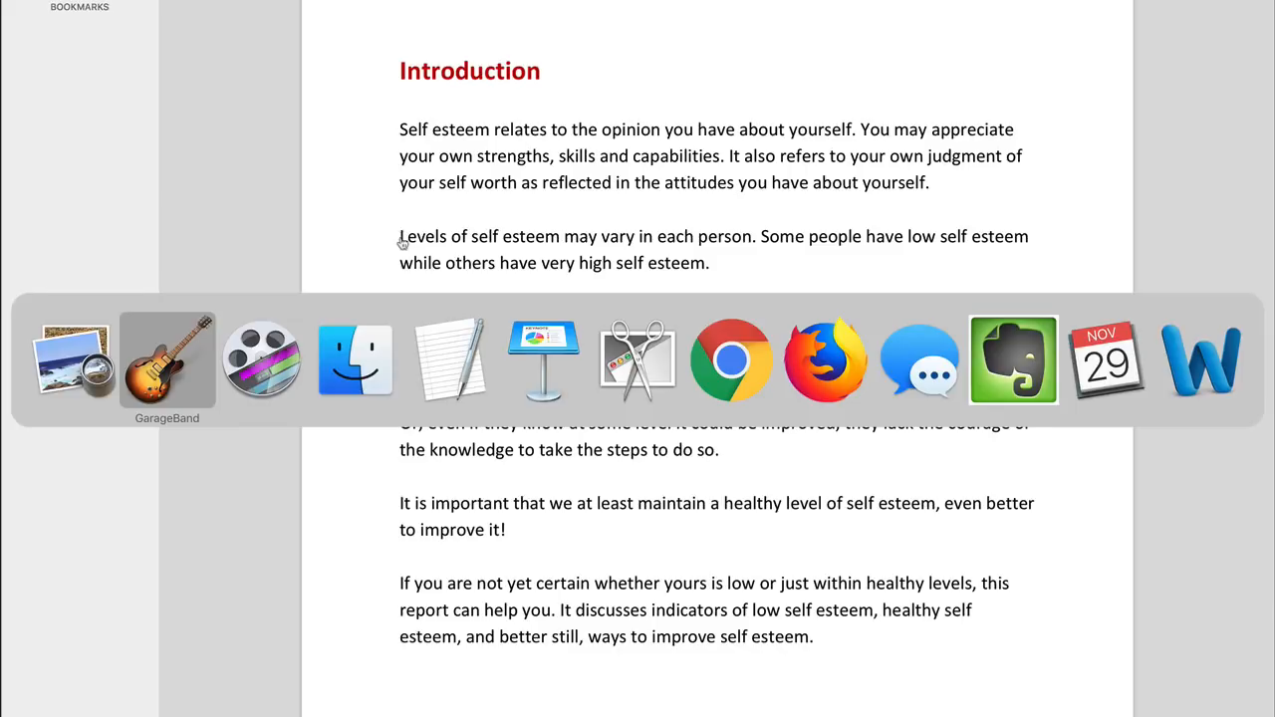
pyautogui.press('Tab')
pyautogui.press('super+Tab')
pyautogui.press('Tab')
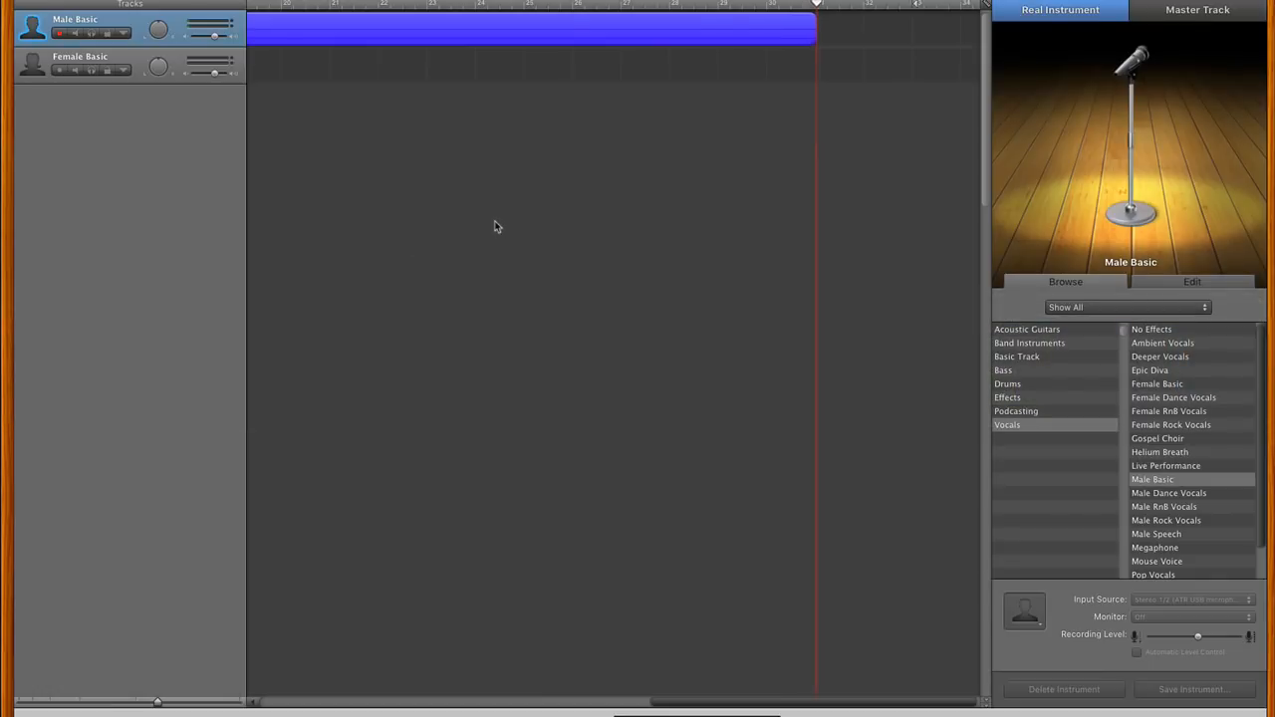
pyautogui.press('space')
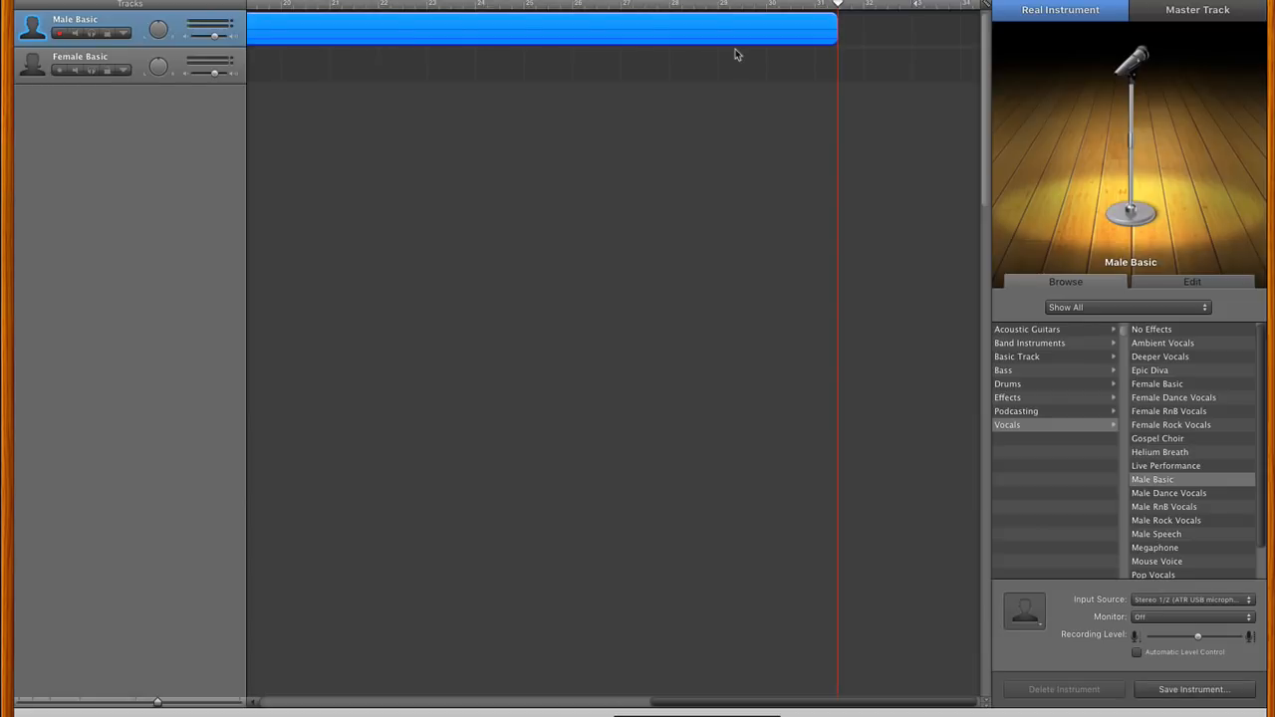
# - Start a second Male Basic recording slightly past the end of the first clip and return to the PDF in Preview
pyautogui.press('space')
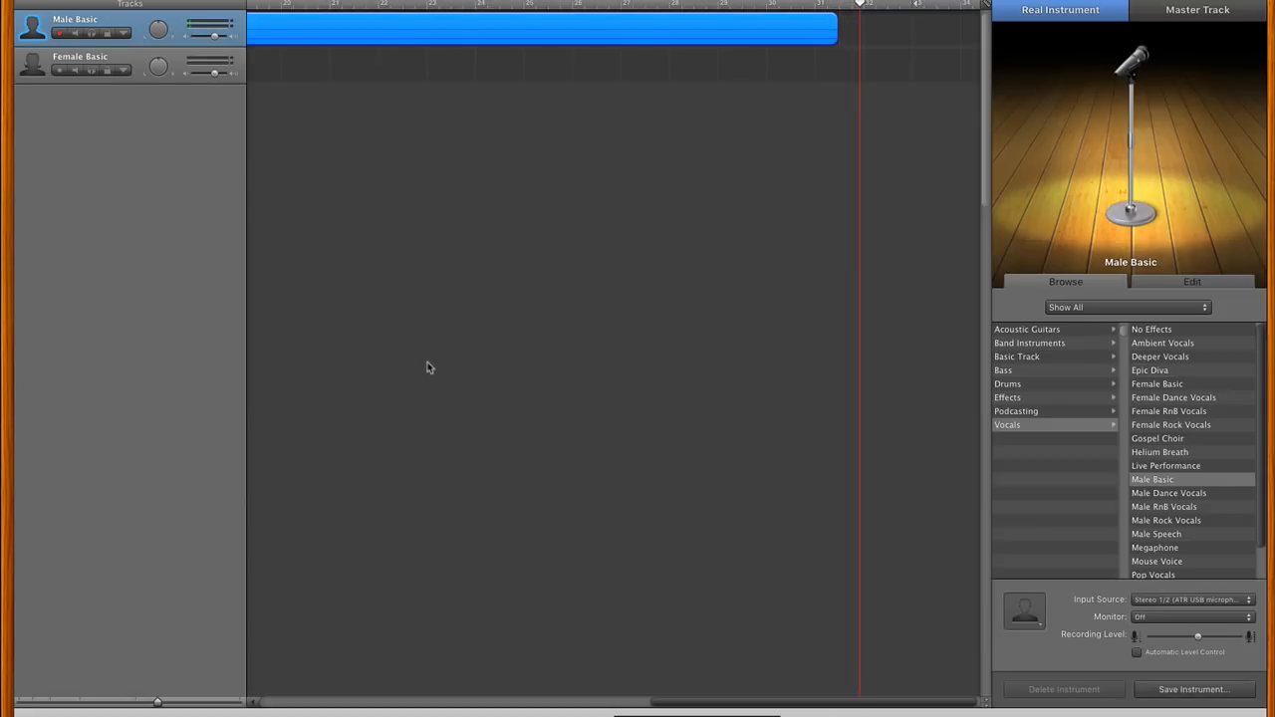
pyautogui.press('super+Tab')
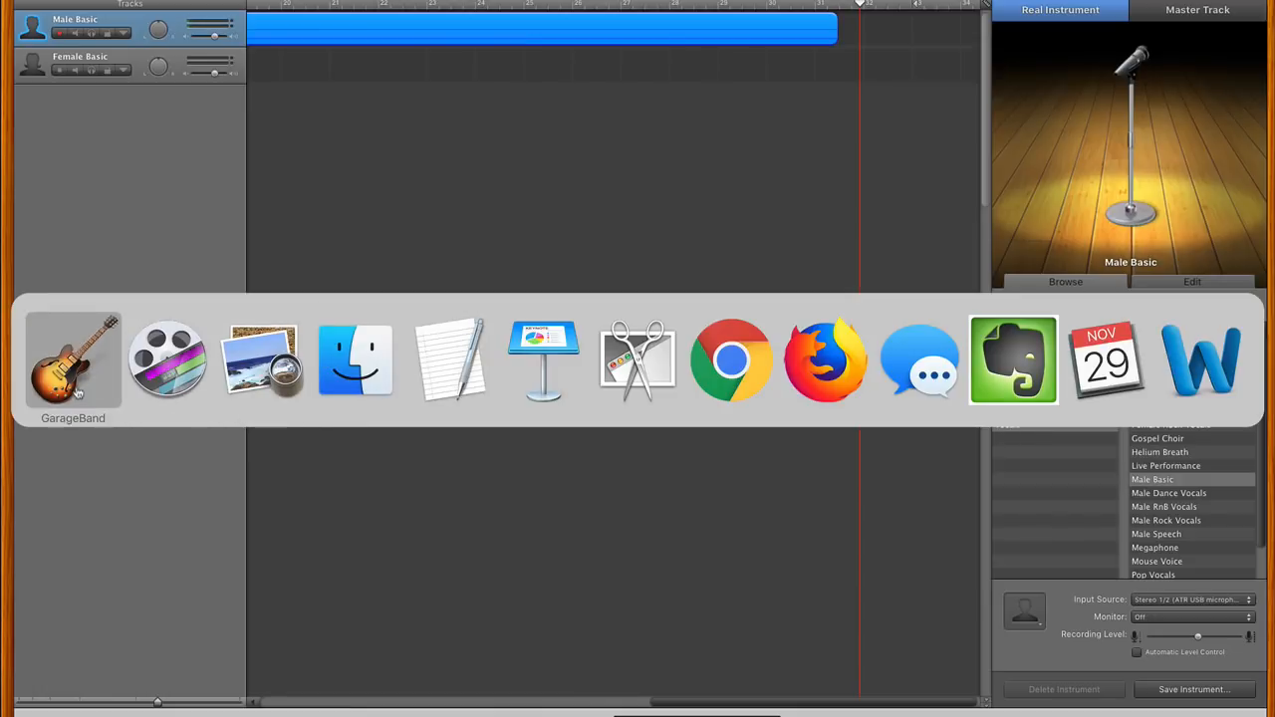
pyautogui.press('r')
pyautogui.press('super+Tab')
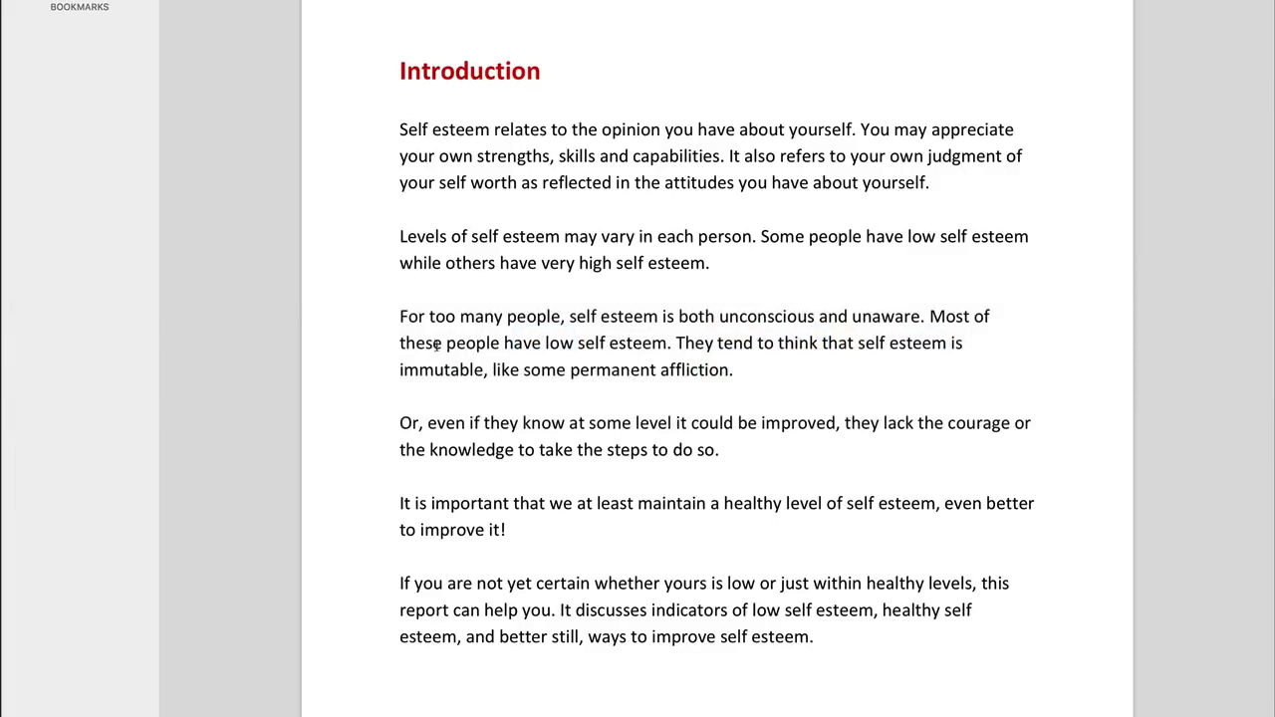
# - Highlight the restart point in the Introduction, from "yourself." to the paragraph beginning "Levels of self esteem may vary"
pyautogui.tripleClick(414, 237)
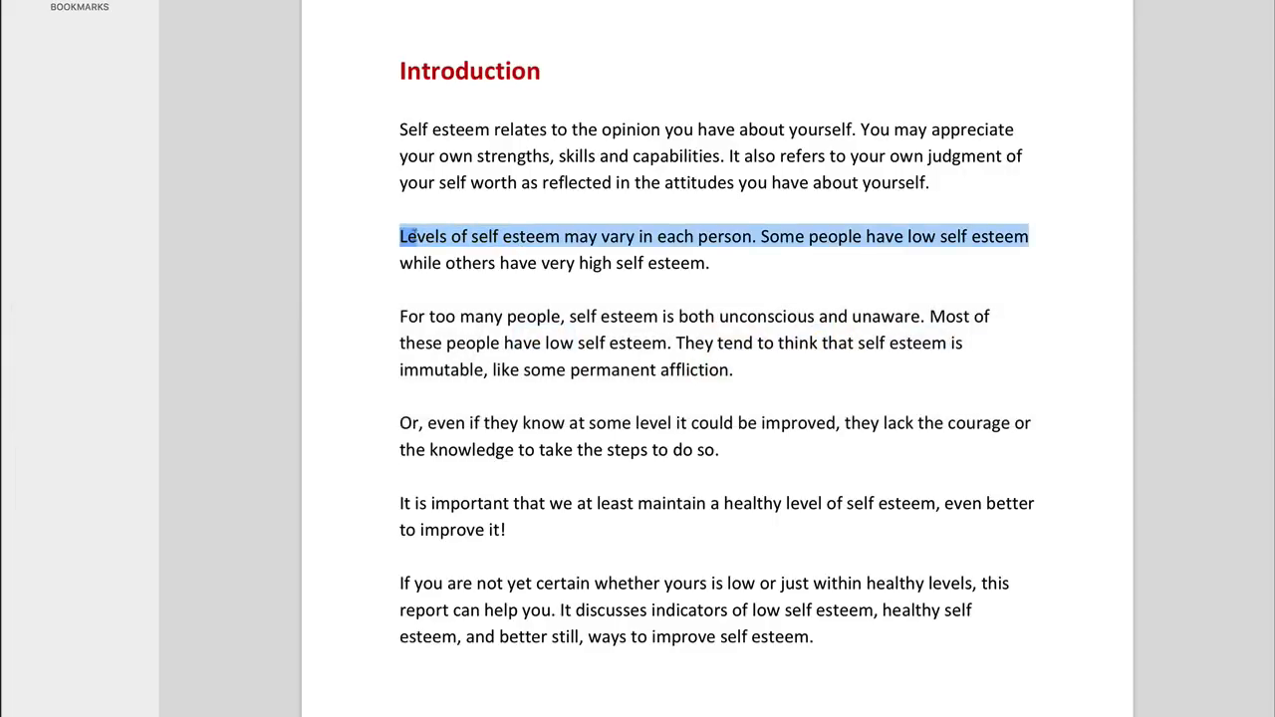
pyautogui.click(936, 185)
pyautogui.moveTo(936, 186); pyautogui.dragTo(863, 183)
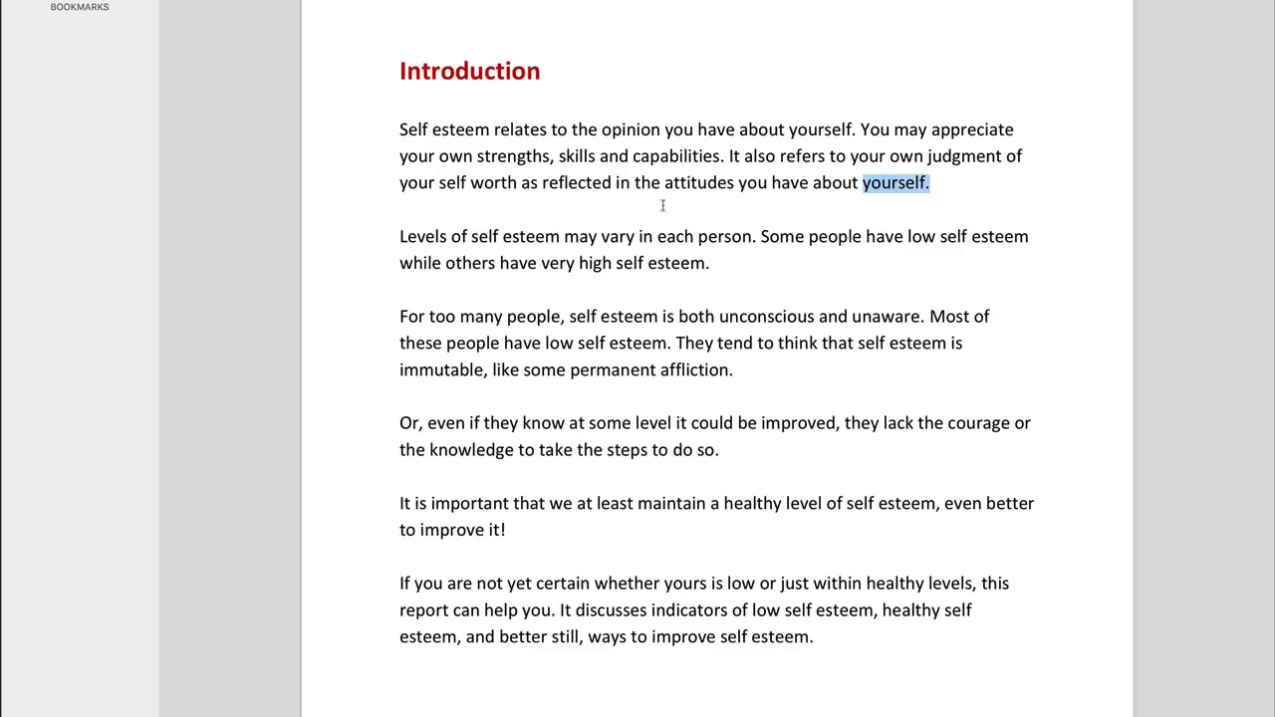
pyautogui.tripleClick(397, 236)
pyautogui.click(409, 237)
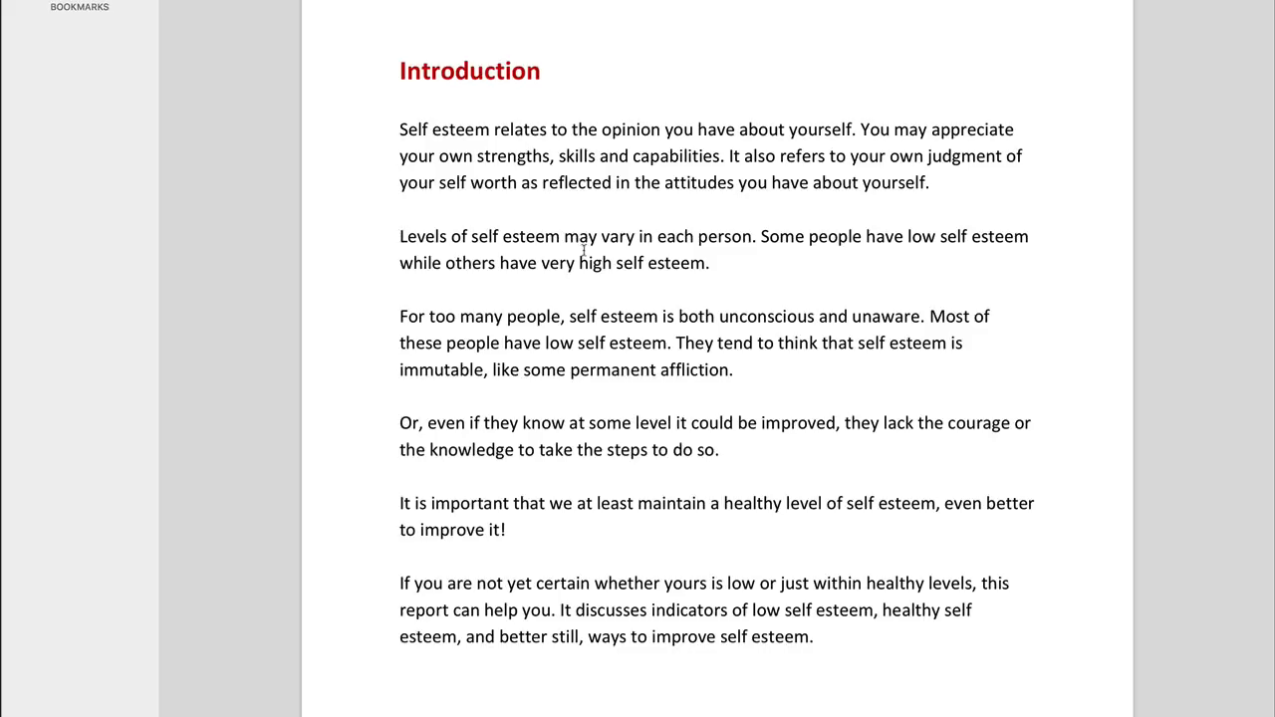
# - Return to GarageBand, end the second recording, and bring the playhead near the end of the first clip
pyautogui.press('super+Tab')
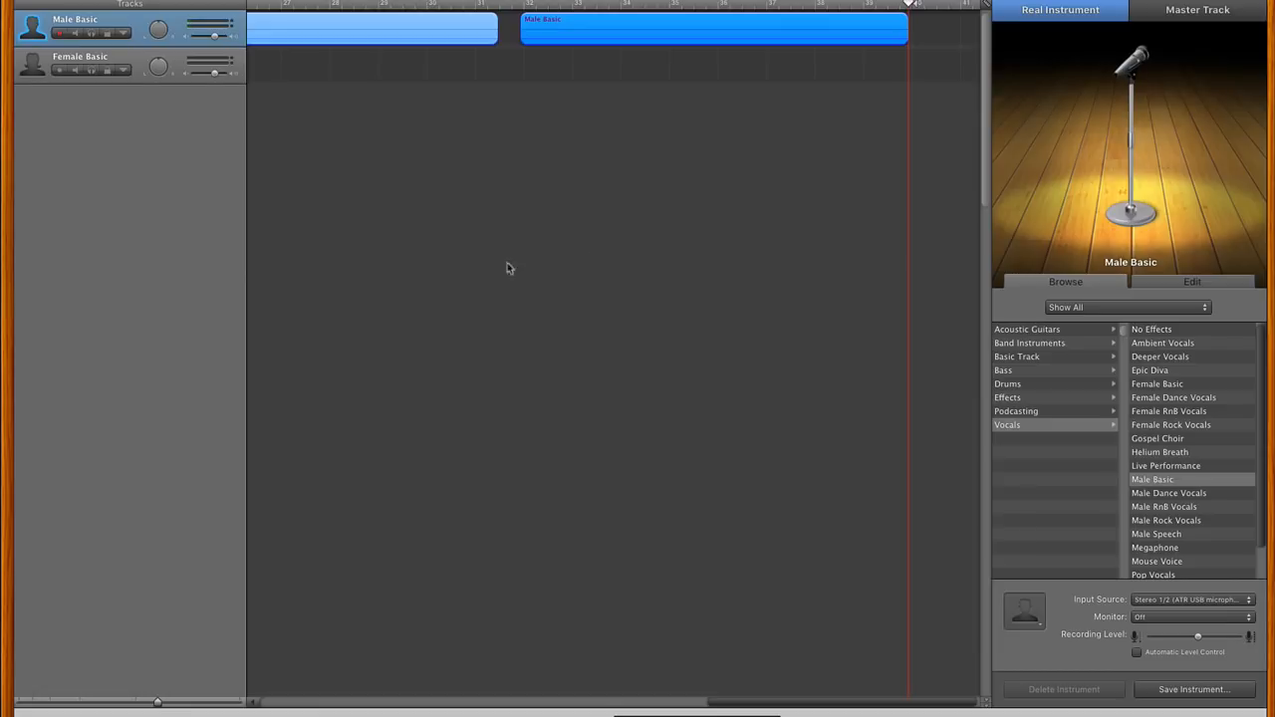
pyautogui.click(79, 703)
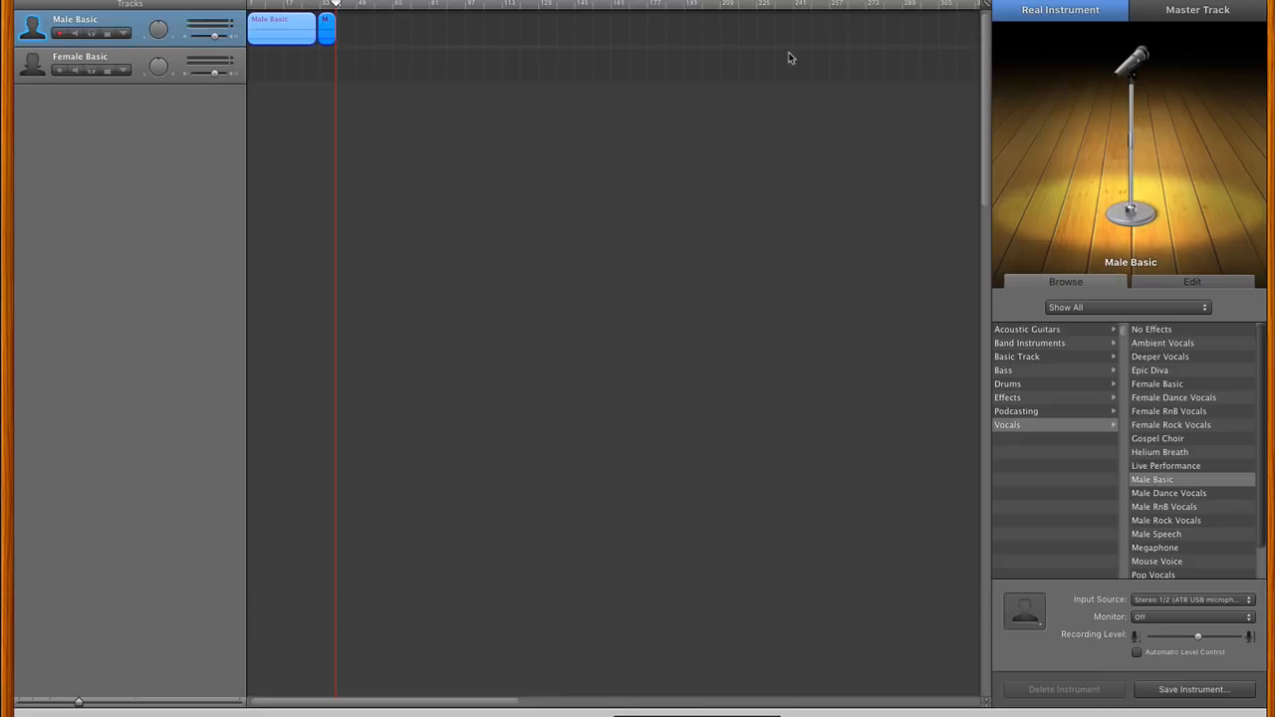
pyautogui.click(311, 8)
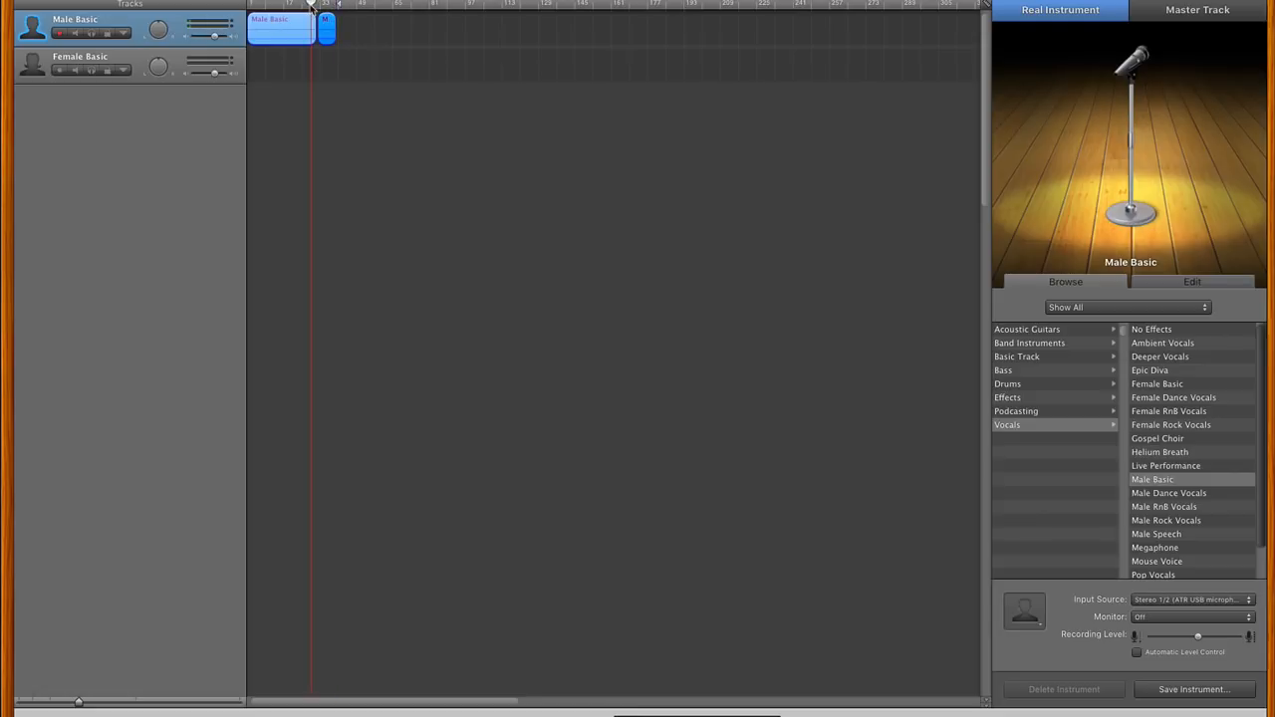
pyautogui.click(141, 707)
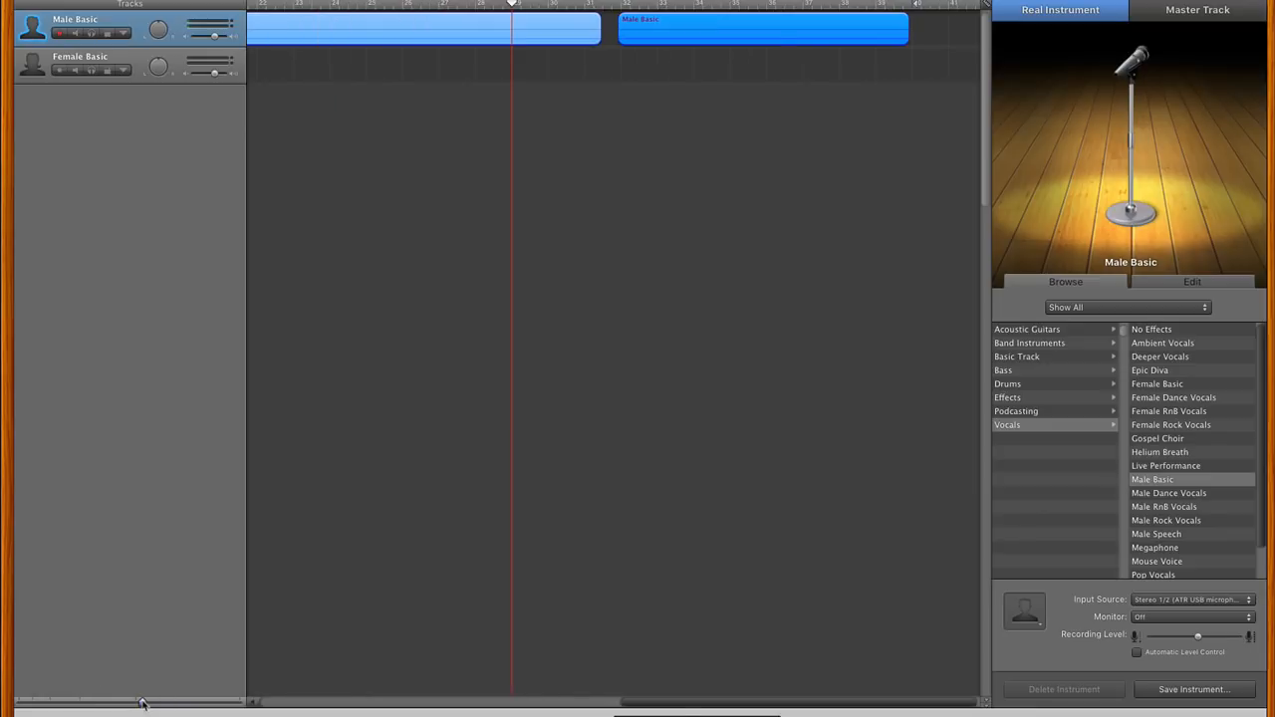
pyautogui.click(467, 8)
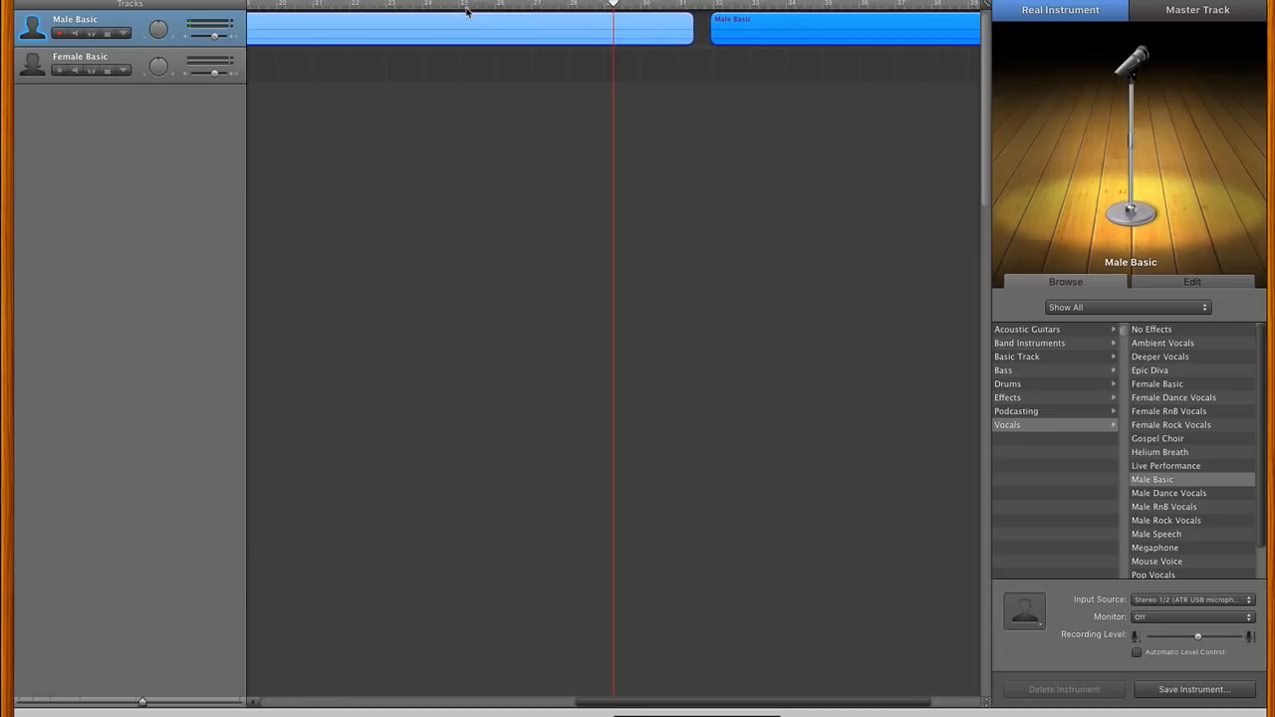
# - Split the first Male Basic clip just after bar 28 and delete the piece following the split
pyautogui.click(587, 6)
pyautogui.click(592, 69)
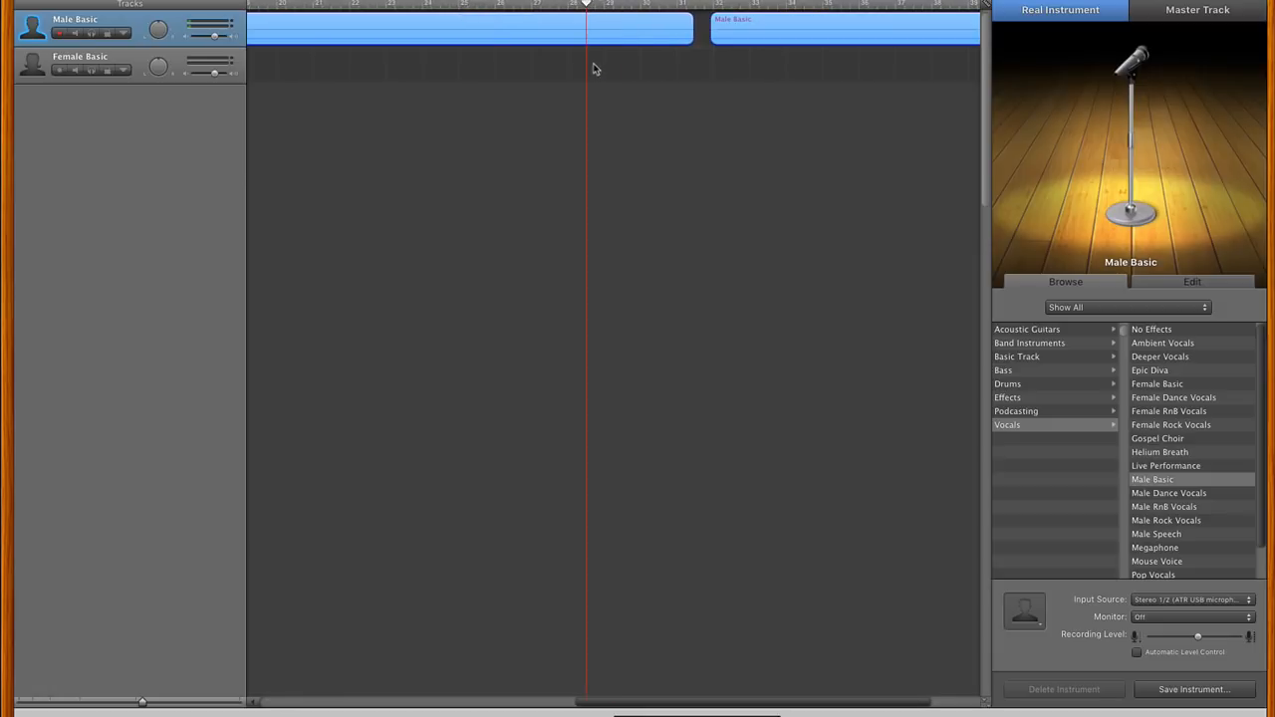
pyautogui.click(595, 45)
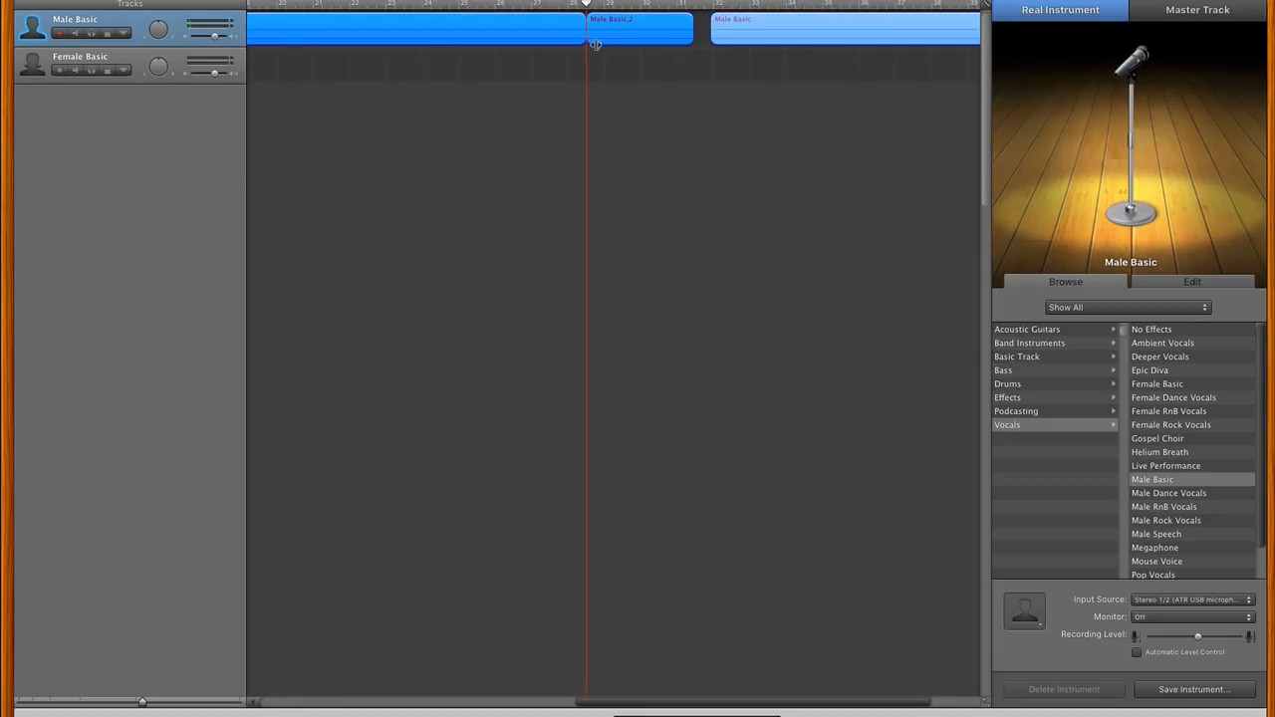
pyautogui.press('super+t')
pyautogui.click(617, 42)
pyautogui.press('Delete')
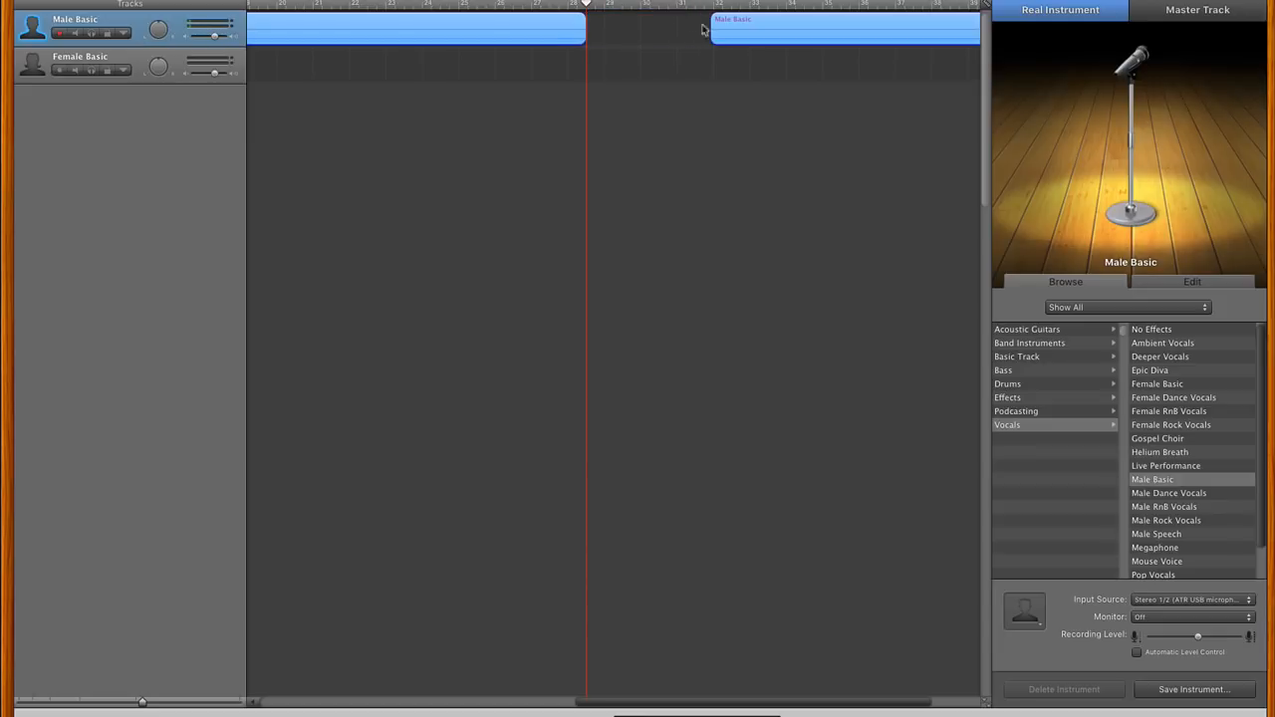
# - Play back the second Male Basic clip from about bar 33
pyautogui.click(759, 5)
pyautogui.hscroll(3, 650, 55)
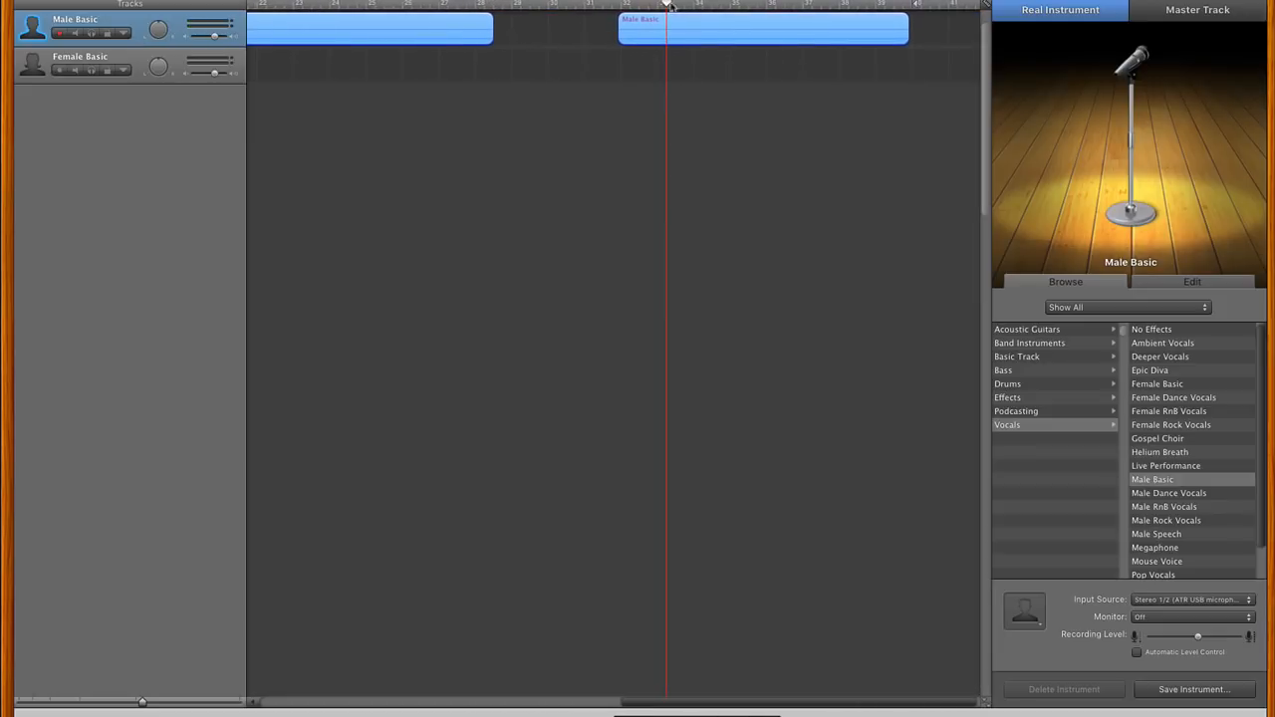
pyautogui.press('space')
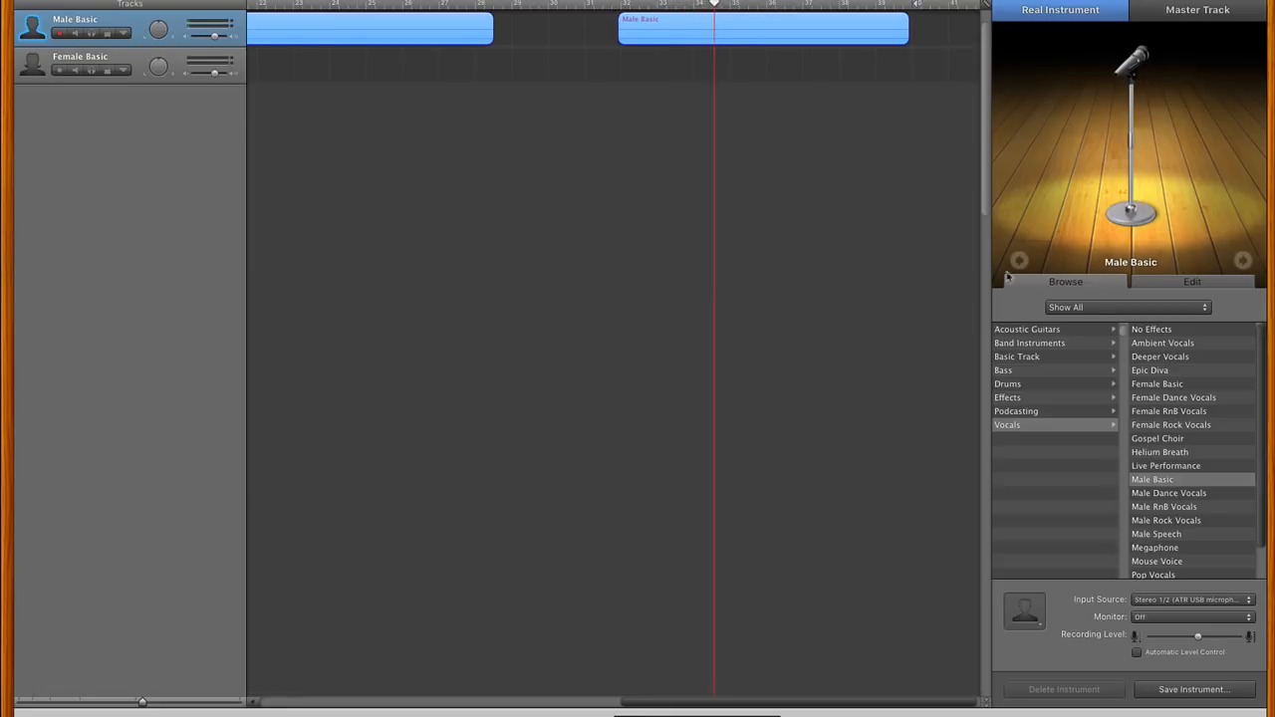
# - Apply the No Effects vocal preset to the Male Basic track and split its second clip just after bar 36
pyautogui.click(1155, 332)
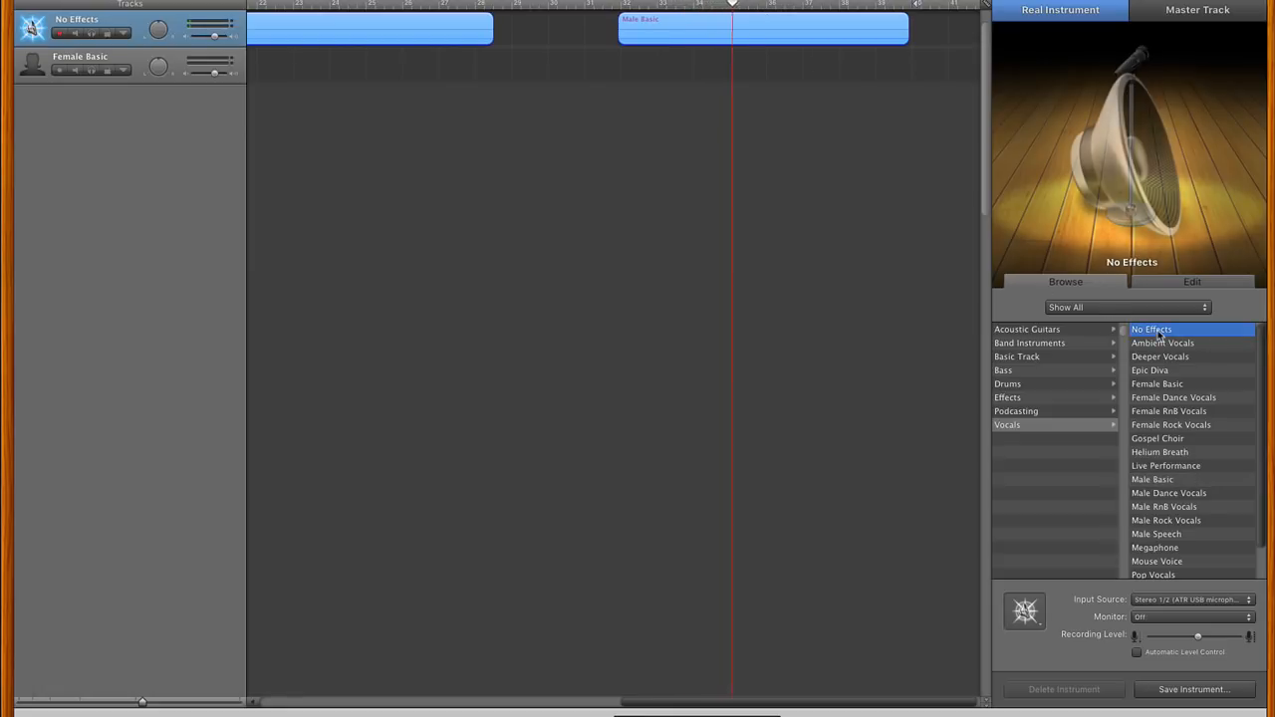
pyautogui.click(785, 12)
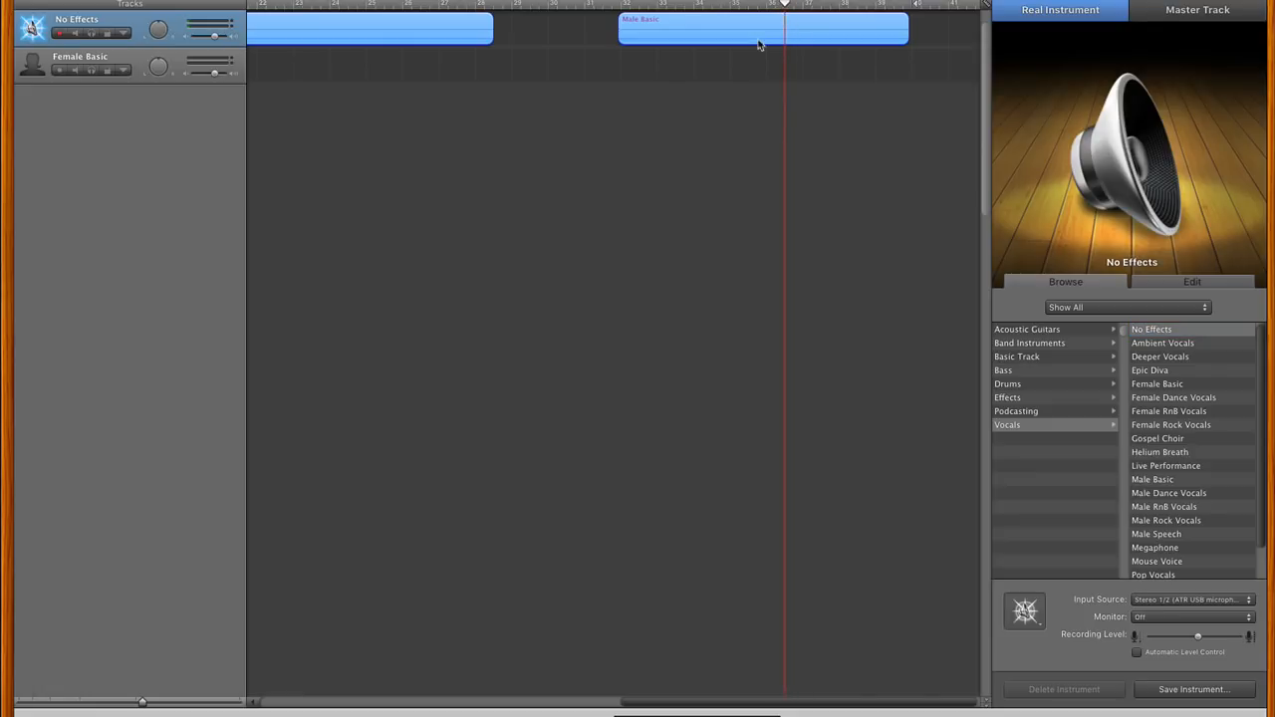
pyautogui.click(759, 43)
pyautogui.press('super+t')
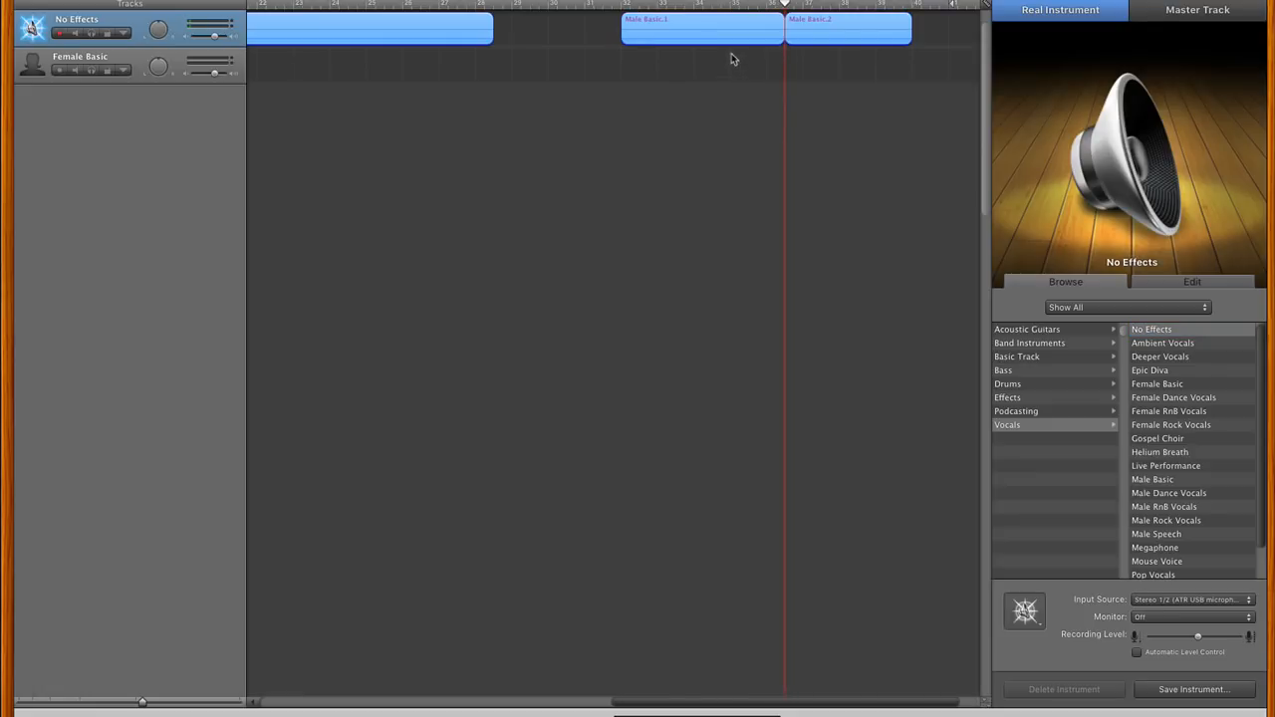
# - Delete the piece before the split and move the remaining piece against the end of the first clip
pyautogui.click(732, 37)
pyautogui.press('Delete')
pyautogui.moveTo(810, 46); pyautogui.dragTo(522, 37)
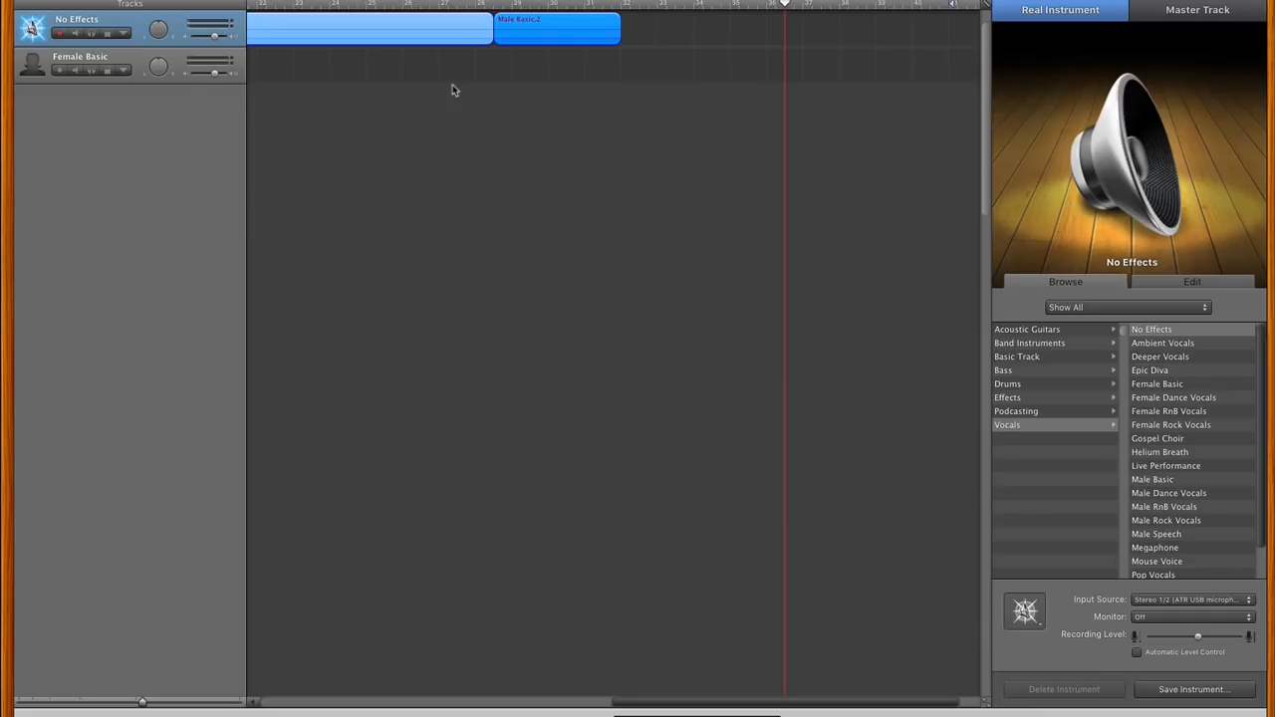
# - Switch to the Self Esteem PDF report and look over the Introduction page
pyautogui.press('super+Tab')
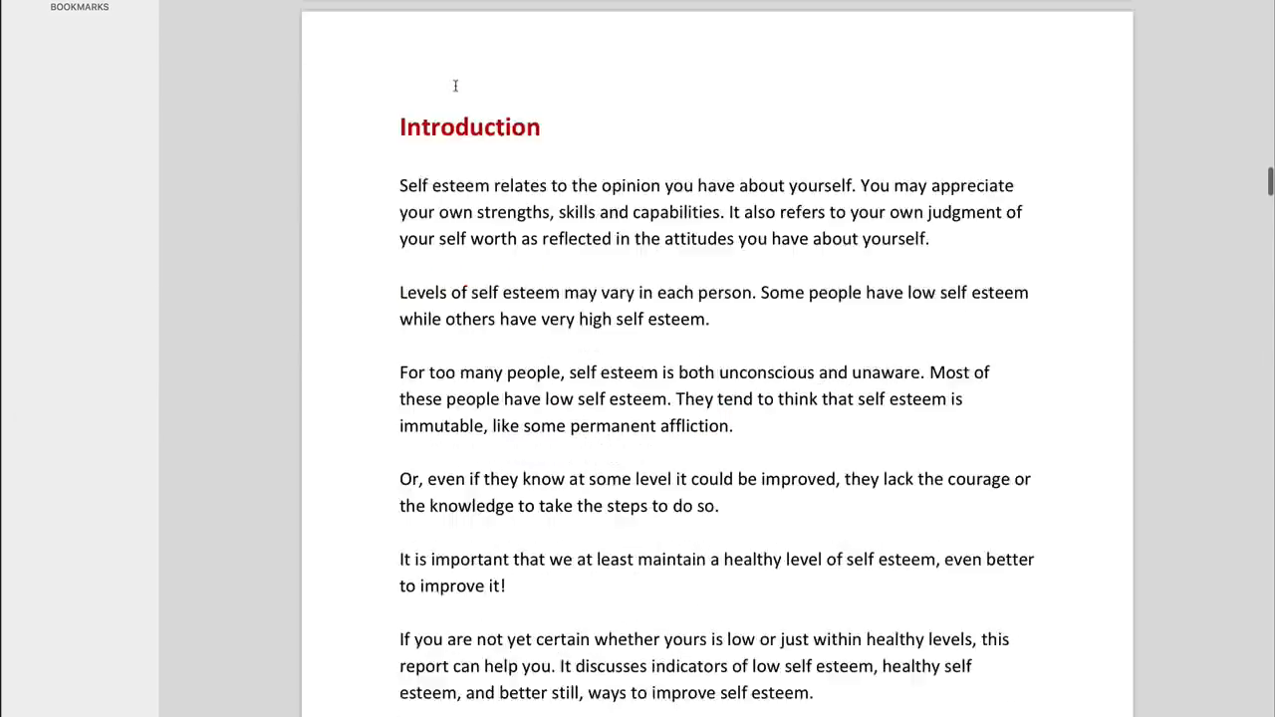
pyautogui.scroll(-3, 456, 86)
pyautogui.scroll(2, 455, 86)
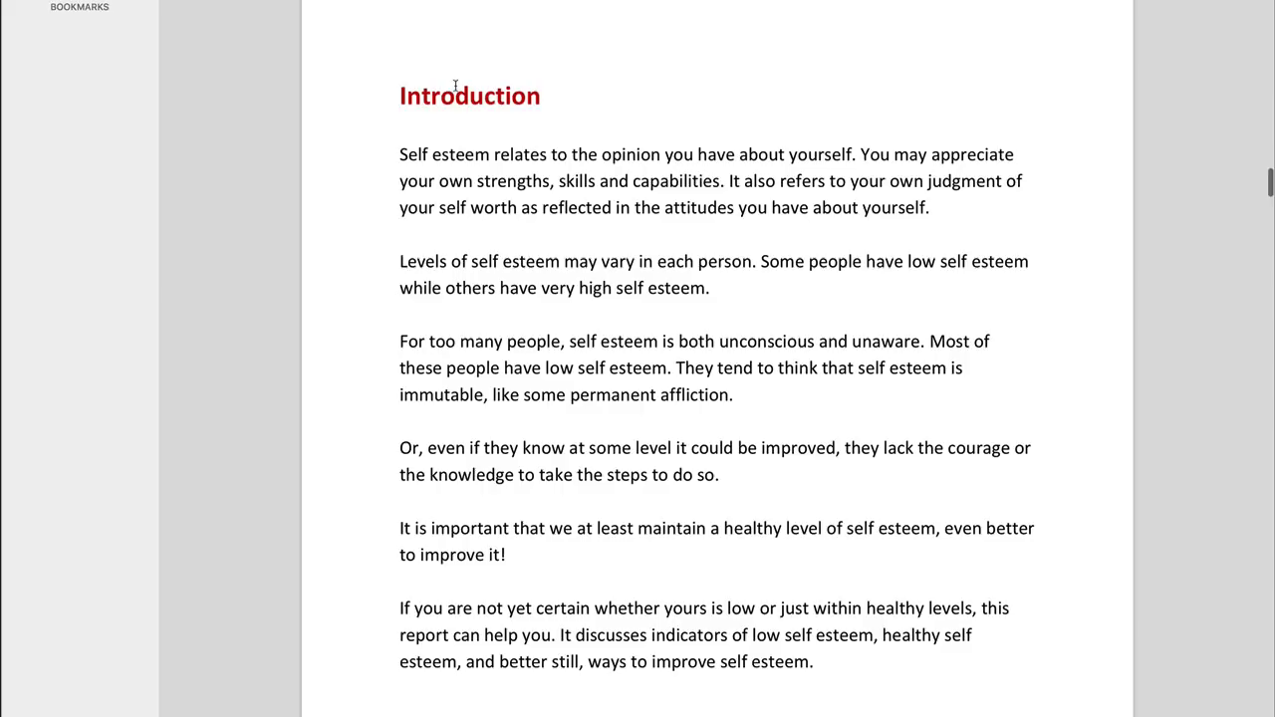
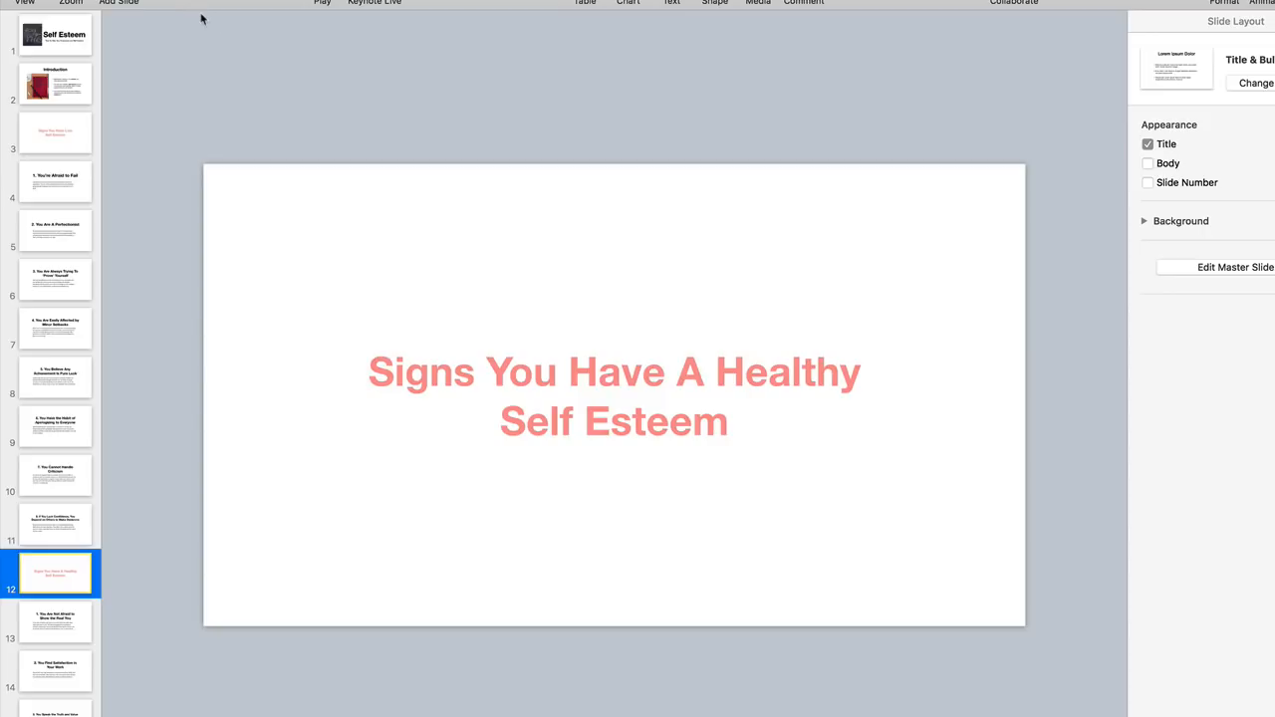
# - Look over the export formats available for the Self Esteem presentation
pyautogui.click(109, 0)
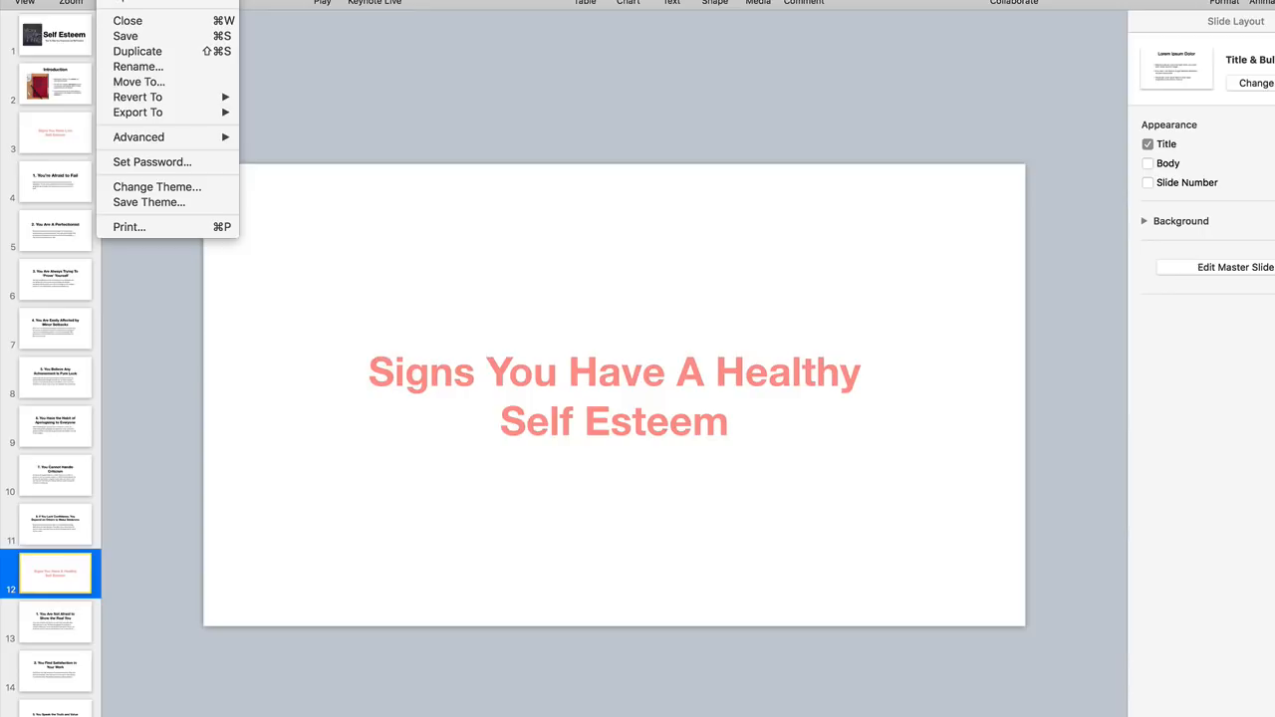
pyautogui.moveTo(131, 112)
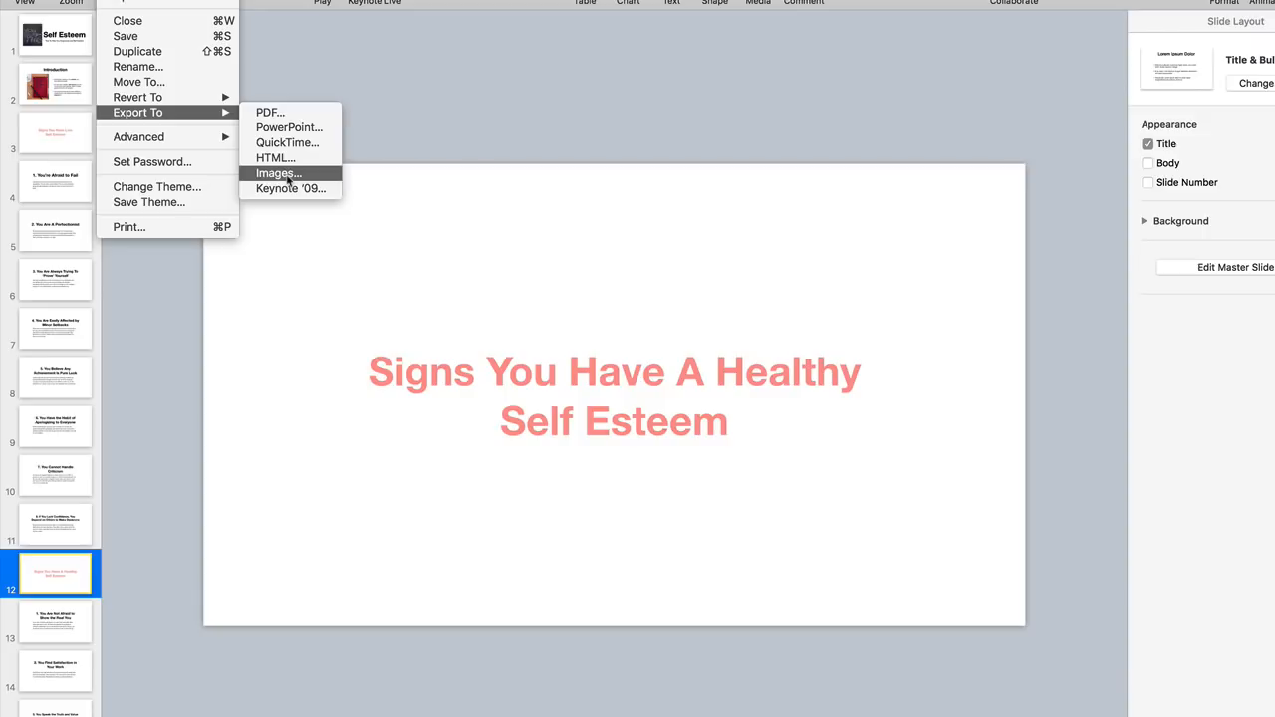
pyautogui.click(482, 130)
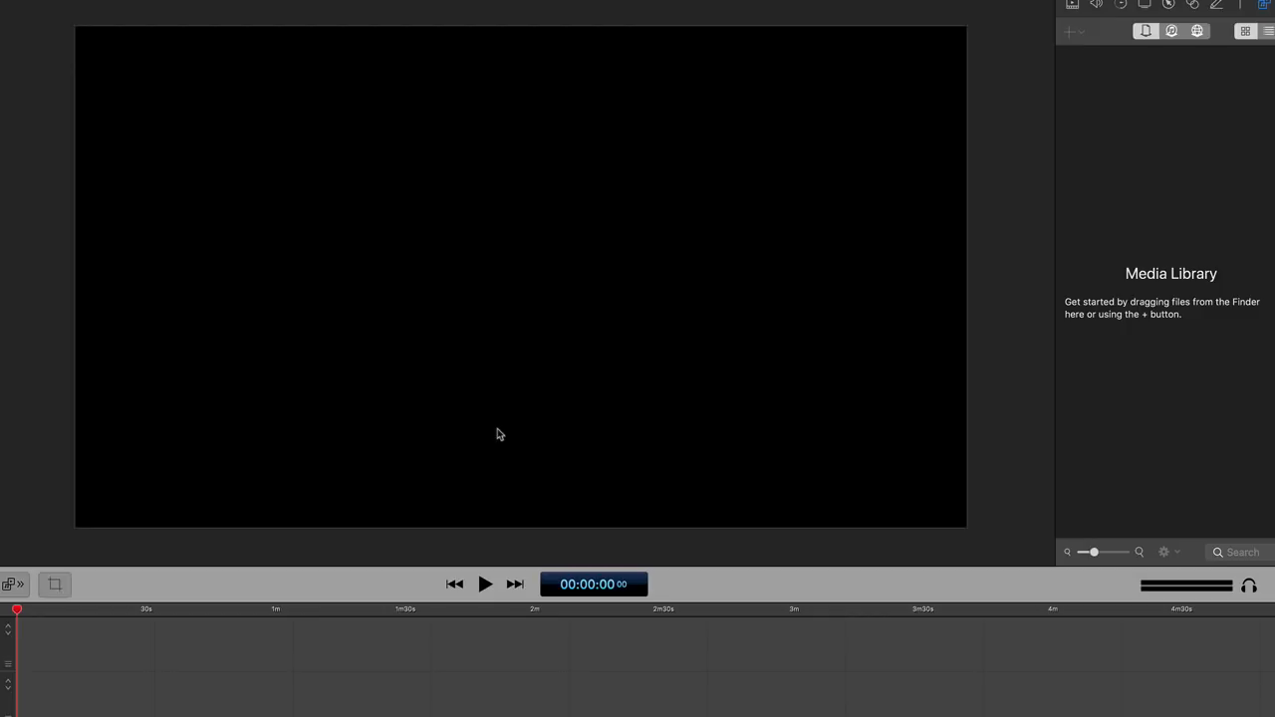
# - Switch to Finder and add selfesteemrecord.mp3 to the ScreenFlow media library
pyautogui.press('super+Tab')
pyautogui.press('super+Tab')
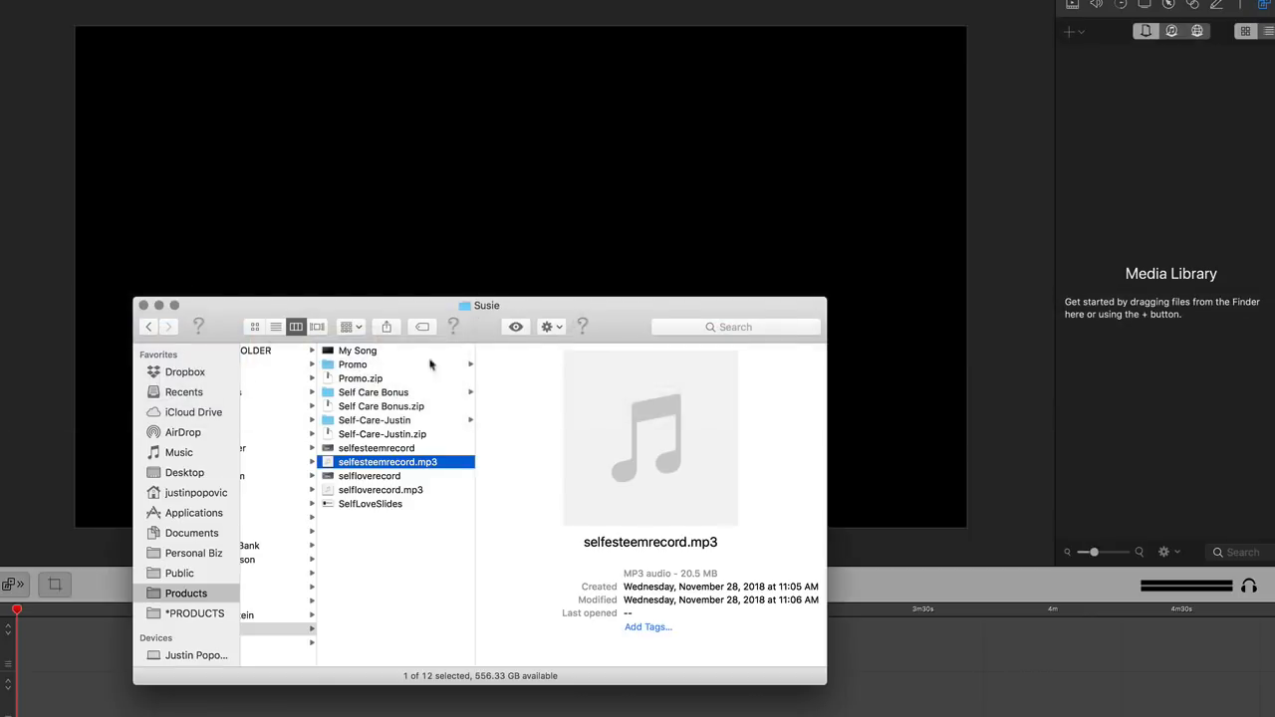
pyautogui.moveTo(373, 464); pyautogui.dragTo(1143, 109)
pyautogui.click(1136, 149)
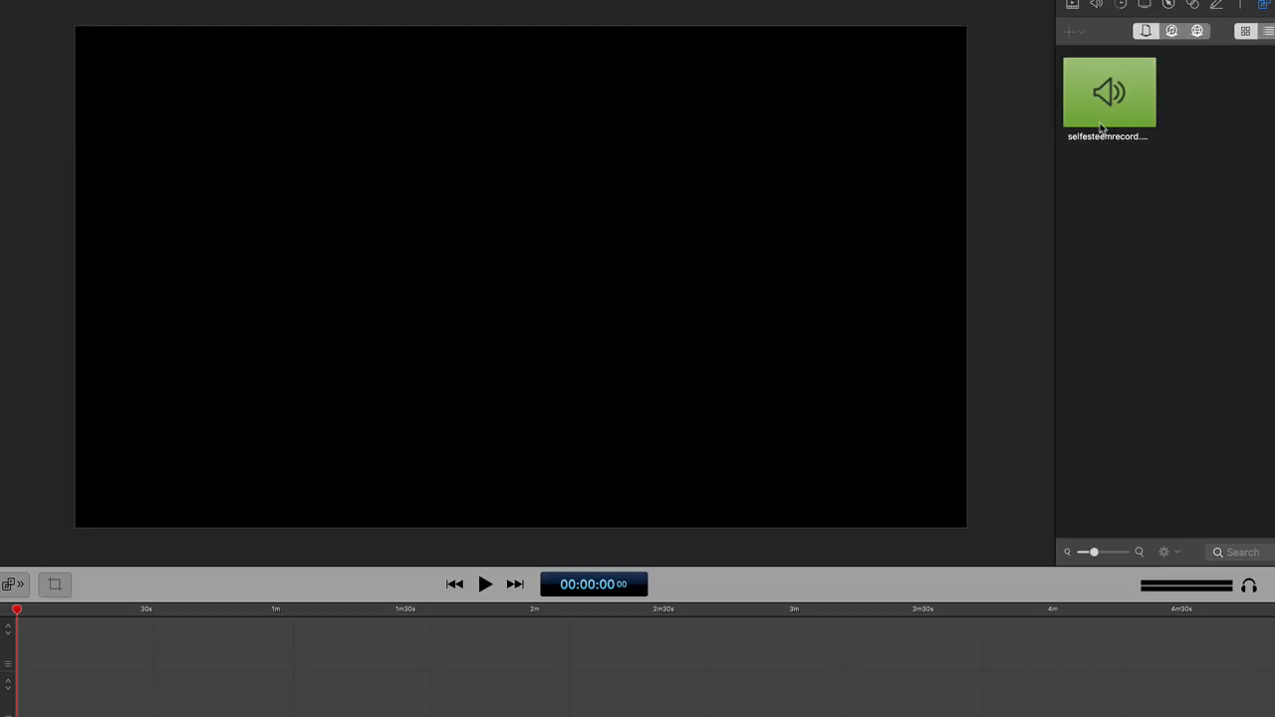
# - Return to Finder and open the SelfEsteemSlides folder inside Self Care Bonus > Video Bonus
pyautogui.press('super+Tab')
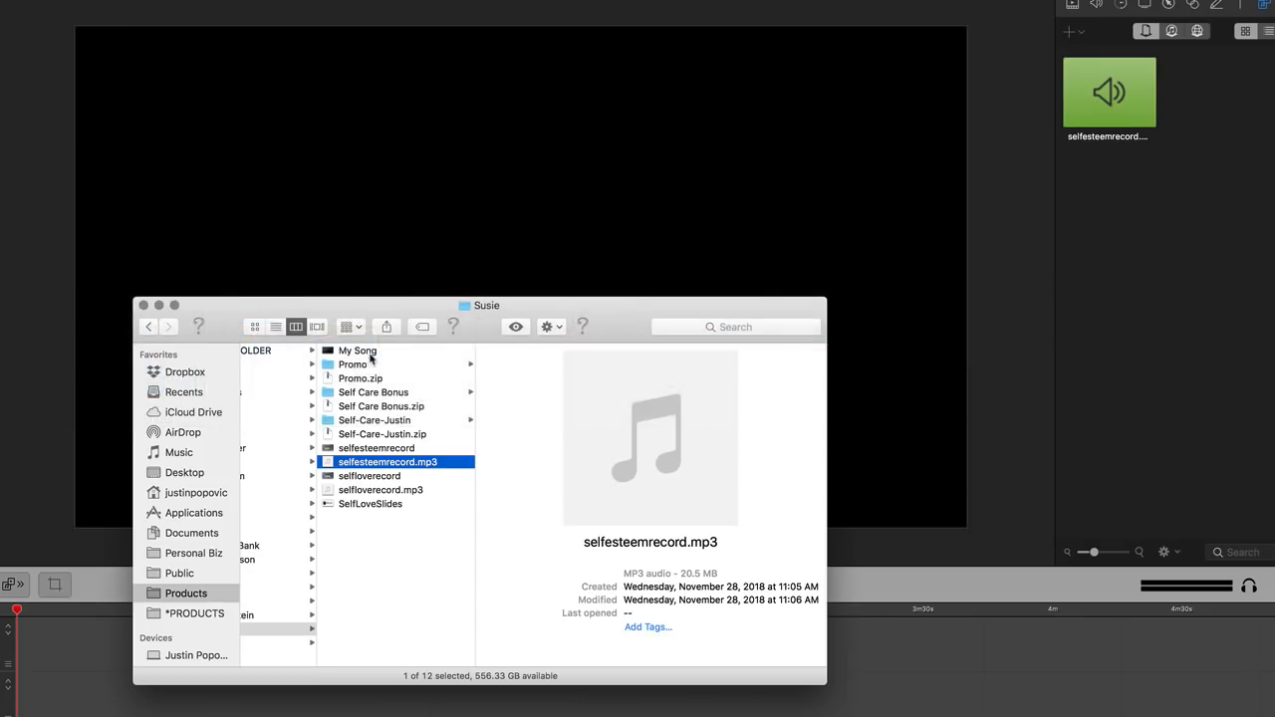
pyautogui.click(384, 394)
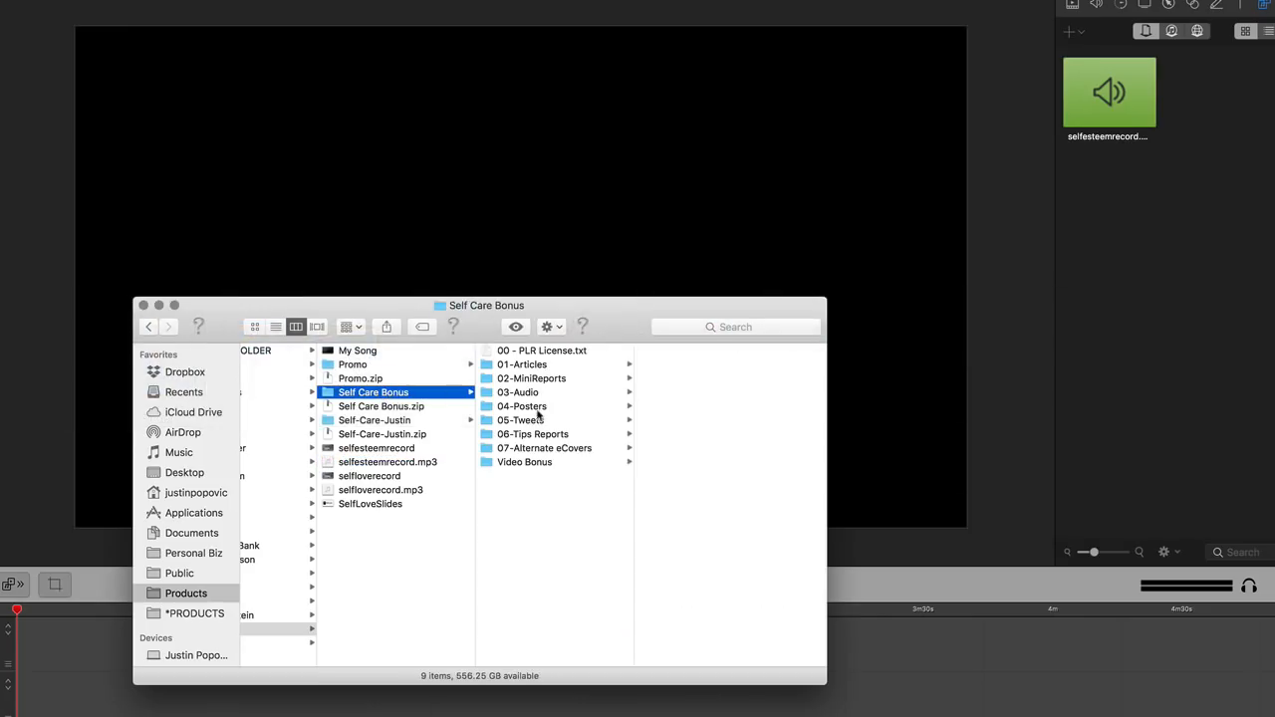
pyautogui.click(558, 463)
pyautogui.click(654, 446)
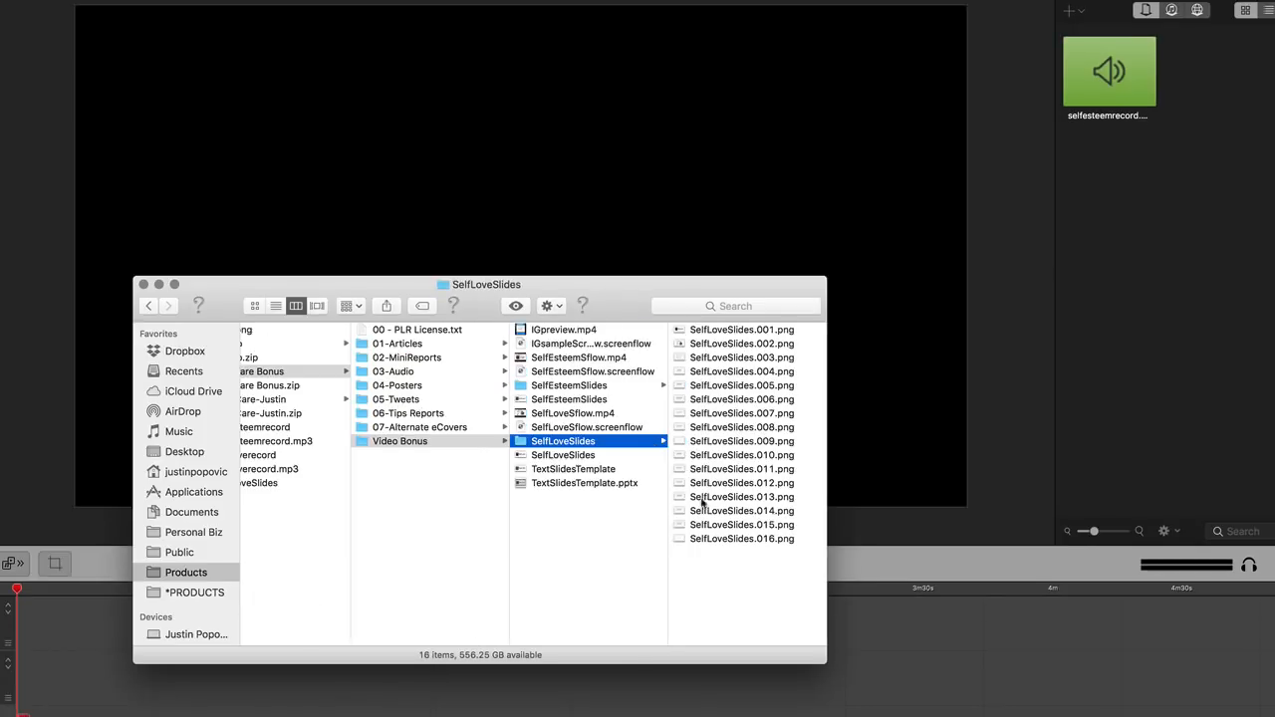
pyautogui.click(726, 600)
pyautogui.press('super+a')
pyautogui.click(616, 385)
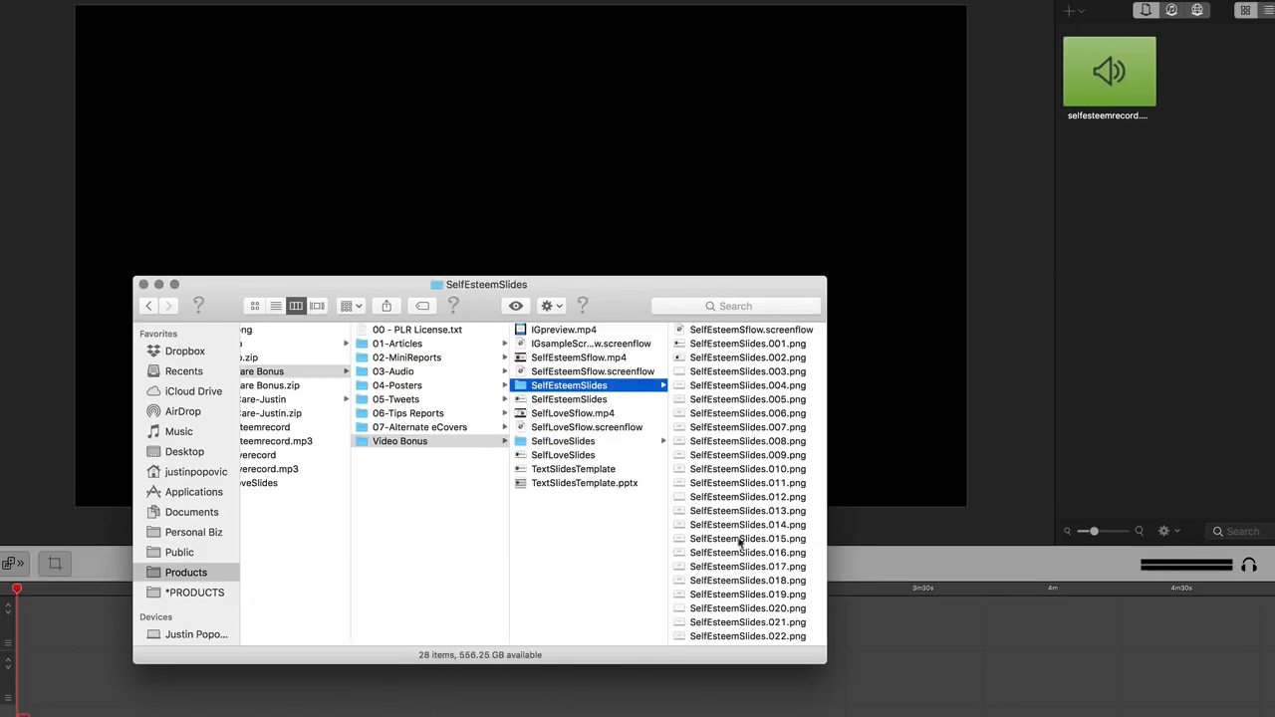
# - Add the slide images SelfEsteemSlides.001.png through SelfEsteemSlides.027.png to the ScreenFlow media library
pyautogui.click(713, 330)
pyautogui.click(617, 344)
pyautogui.scroll(-3, 618, 349)
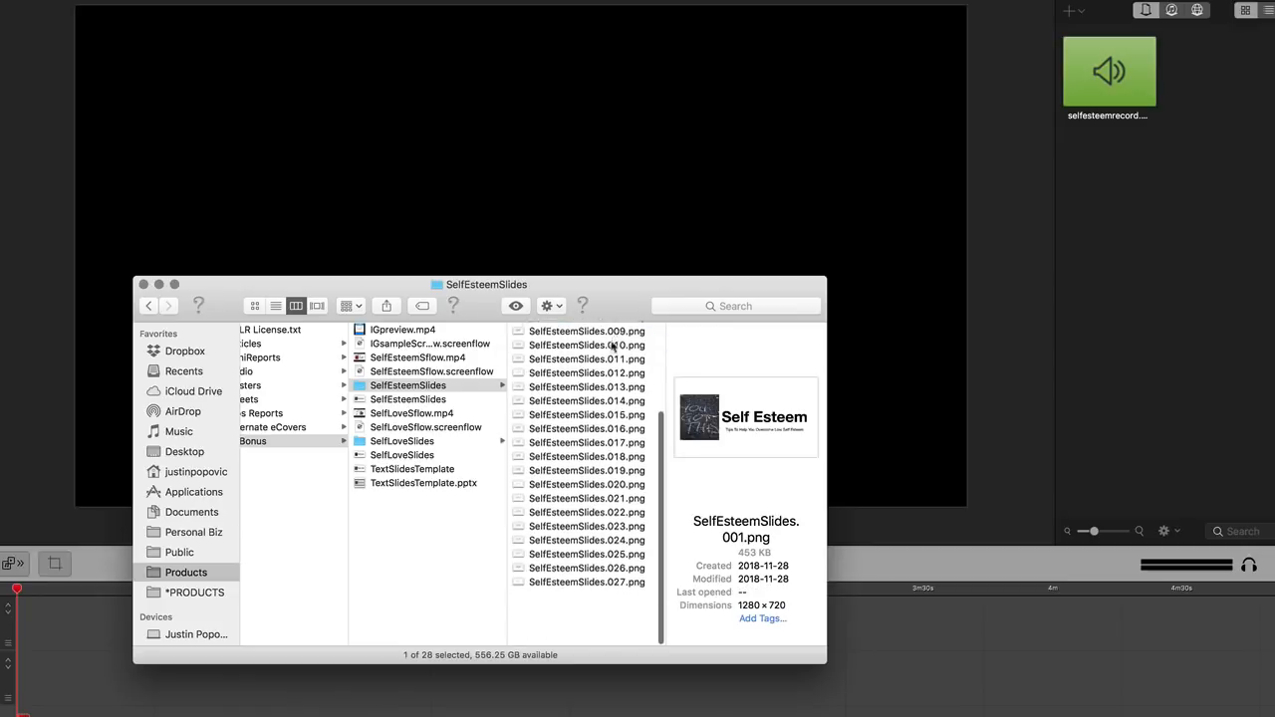
pyautogui.keyDown('shift'); pyautogui.click(583, 639); pyautogui.keyUp('shift')
pyautogui.moveTo(575, 598); pyautogui.dragTo(1155, 326)
pyautogui.click(979, 30)
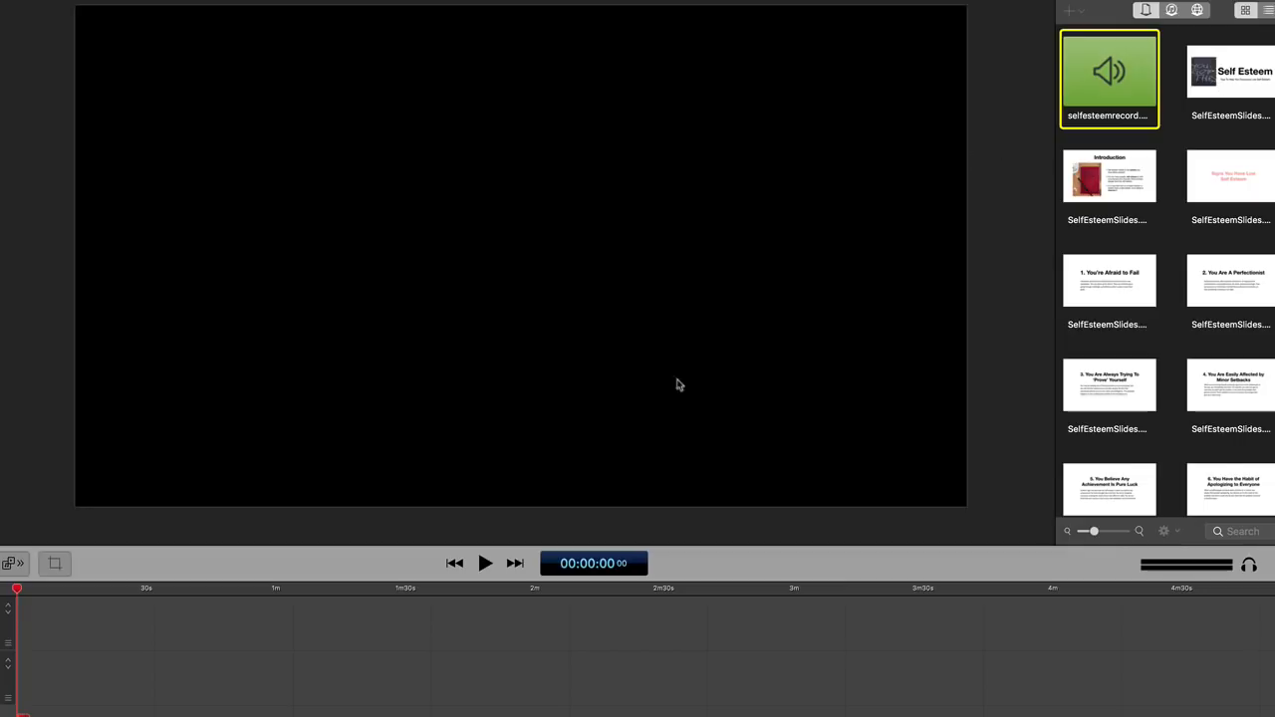
# - Place SelfEsteemSlides.001.png and selfesteemrecord.mp3 at the start of the timeline, with the slide on the track above the audio
pyautogui.moveTo(1254, 78); pyautogui.dragTo(792, 162)
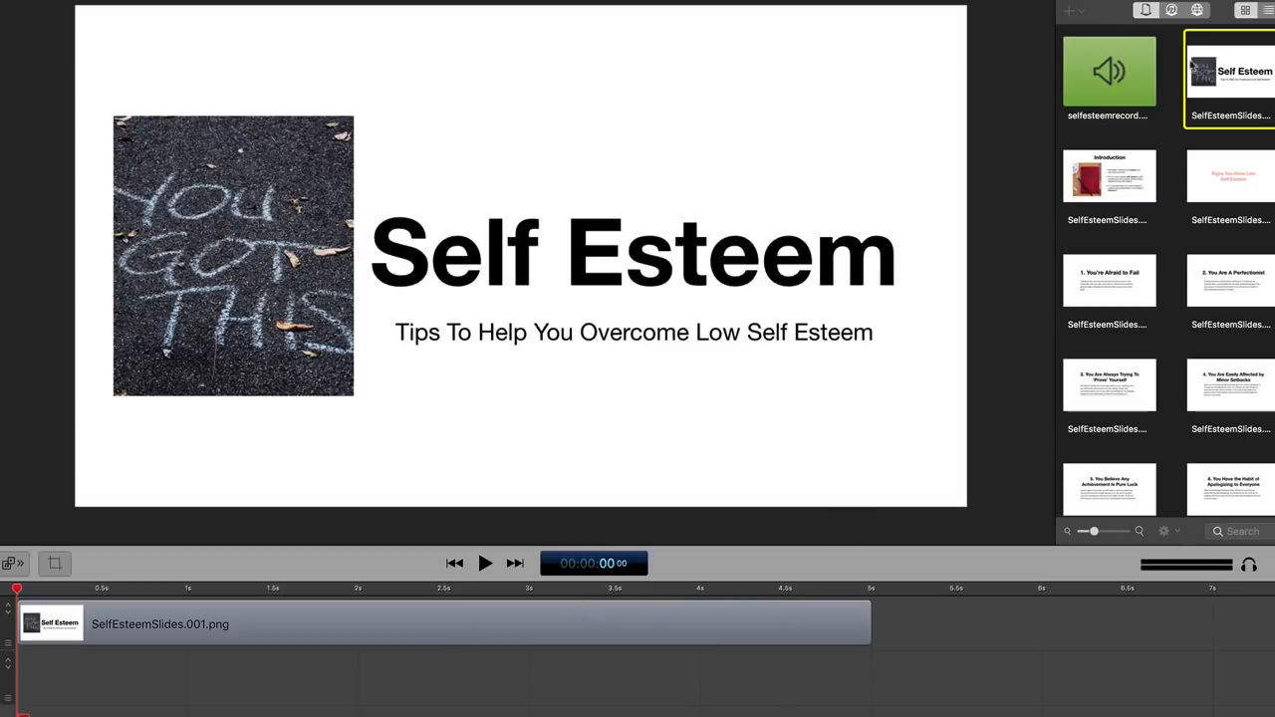
pyautogui.doubleClick(1133, 71)
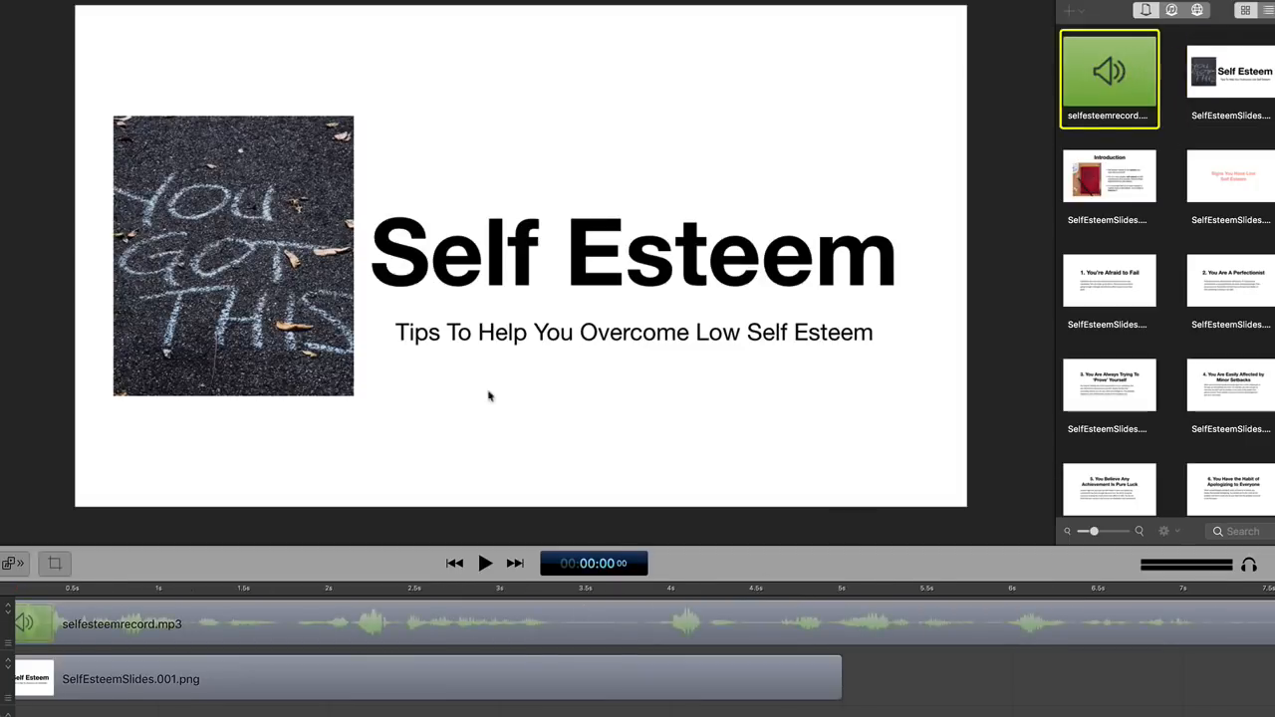
pyautogui.click(279, 691)
pyautogui.moveTo(279, 691); pyautogui.dragTo(271, 582)
pyautogui.moveTo(264, 716); pyautogui.dragTo(257, 662)
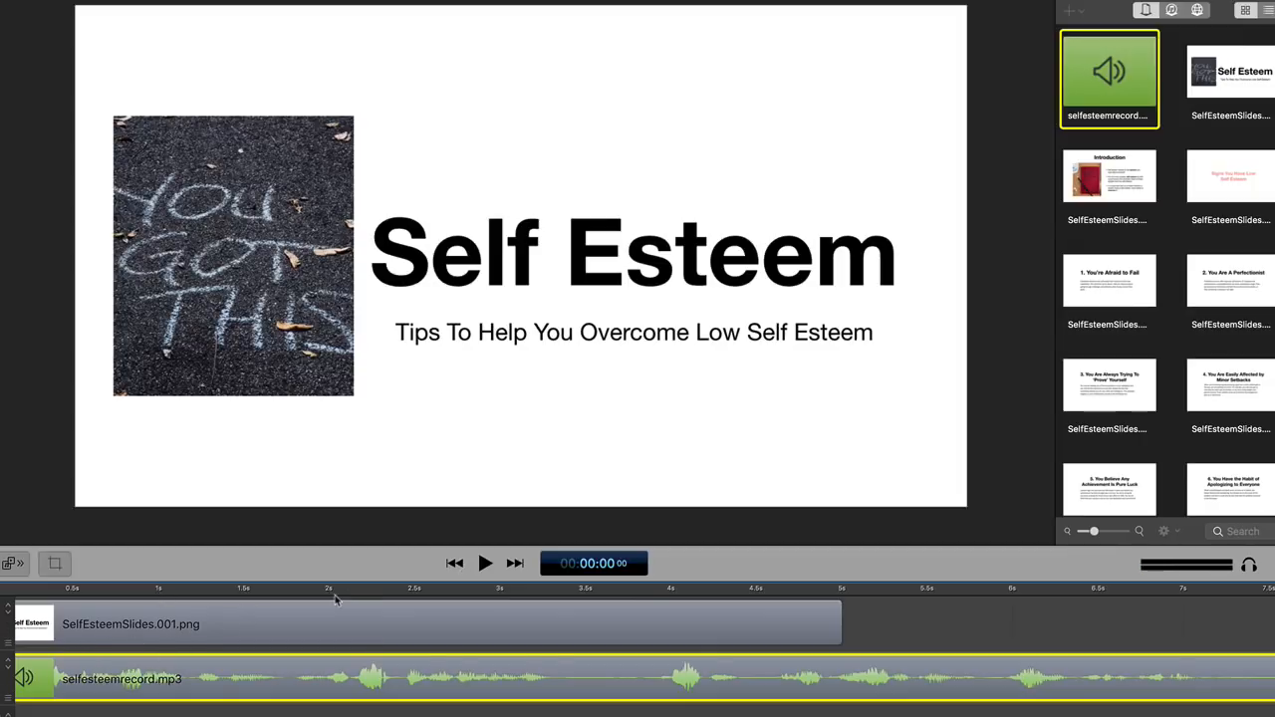
# - Play the narration up to 00:00:07;13 and extend the title slide clip to end at that point
pyautogui.click(485, 564)
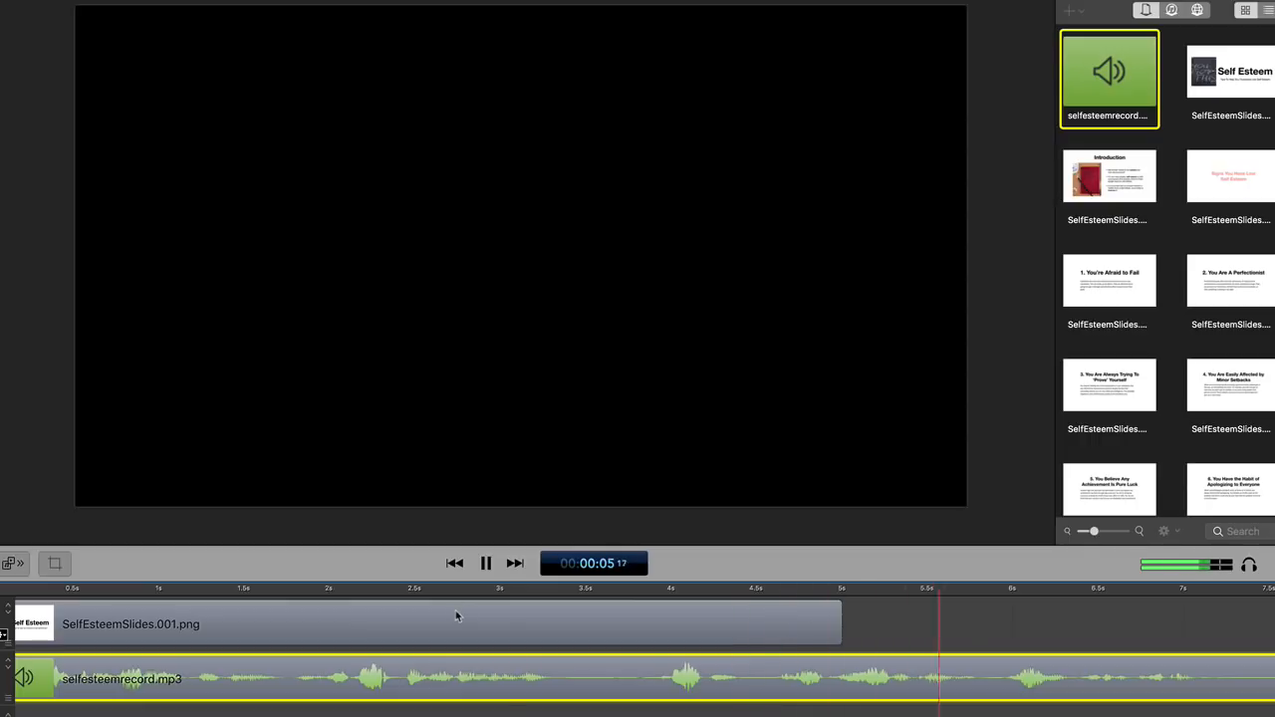
pyautogui.press('space')
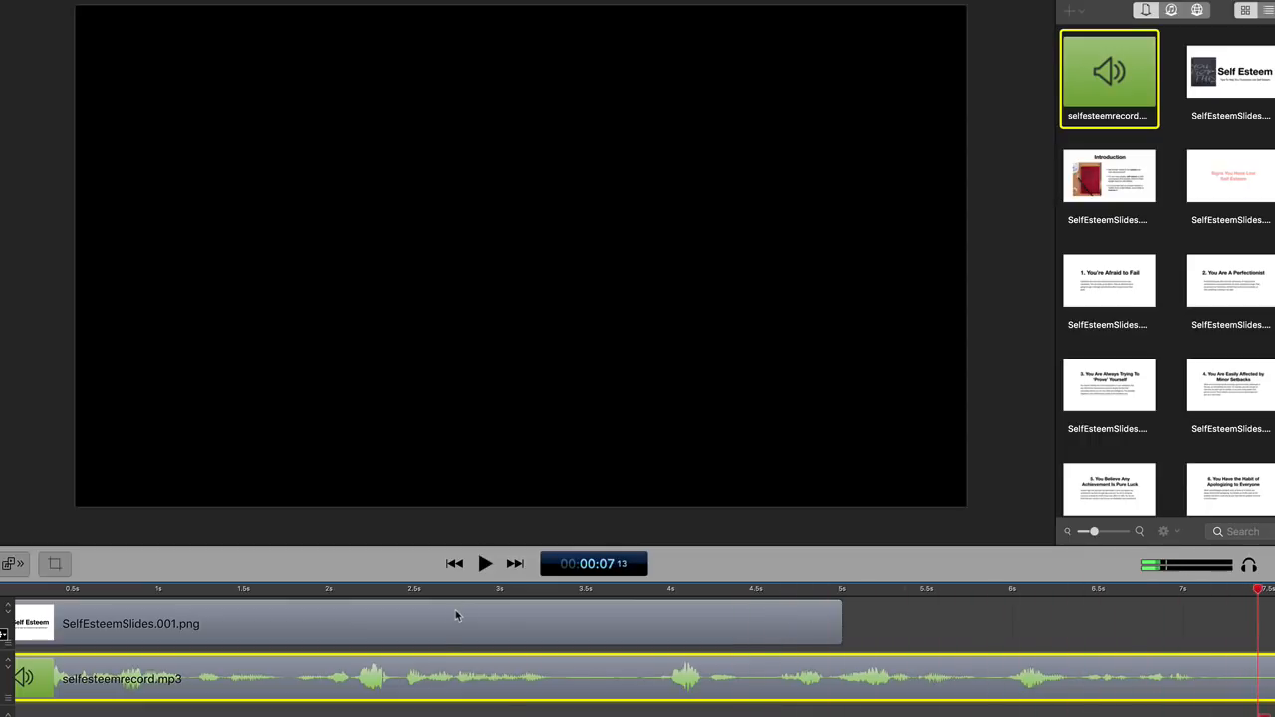
pyautogui.hscroll(2, 419, 662)
pyautogui.hscroll(5, 419, 662)
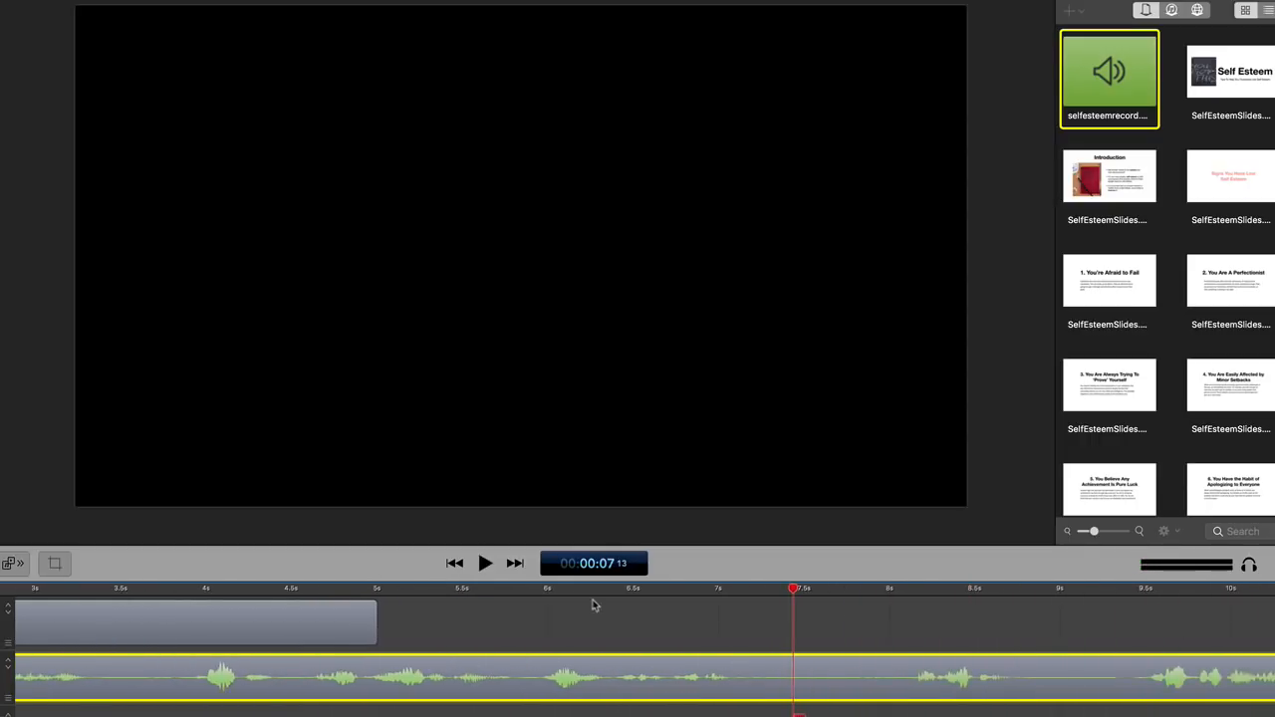
pyautogui.click(349, 630)
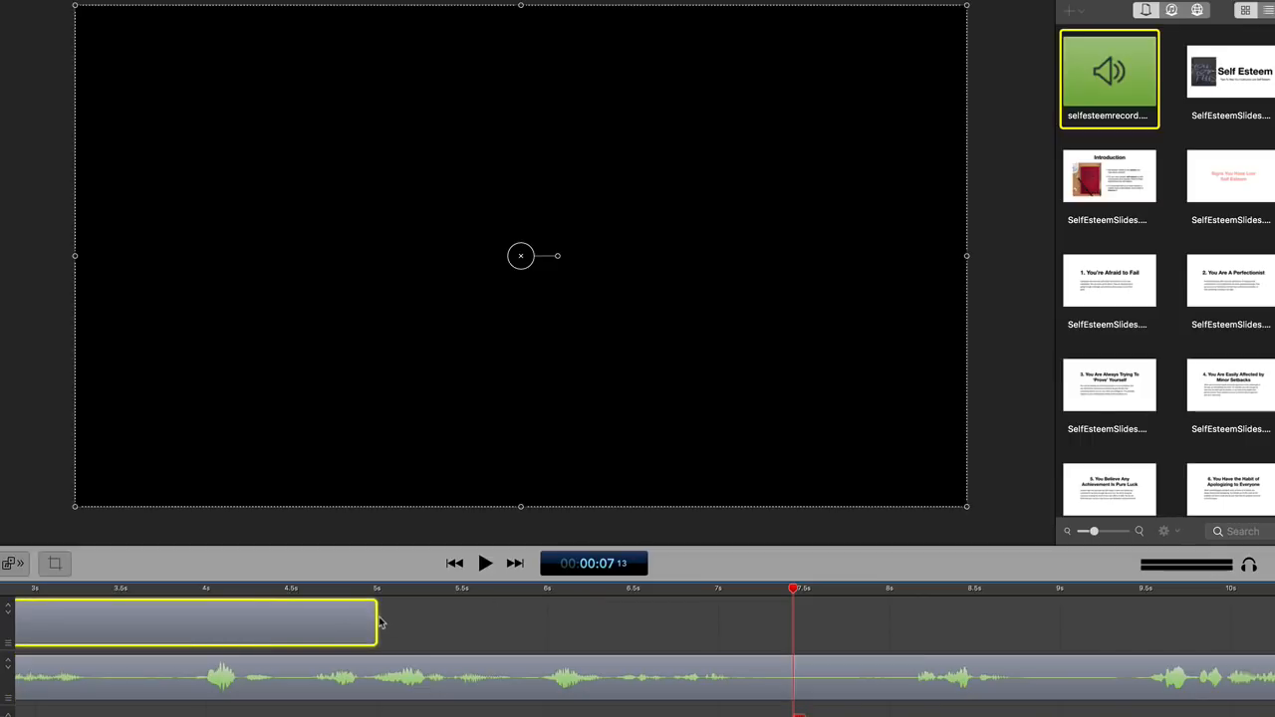
pyautogui.moveTo(387, 616); pyautogui.dragTo(787, 645)
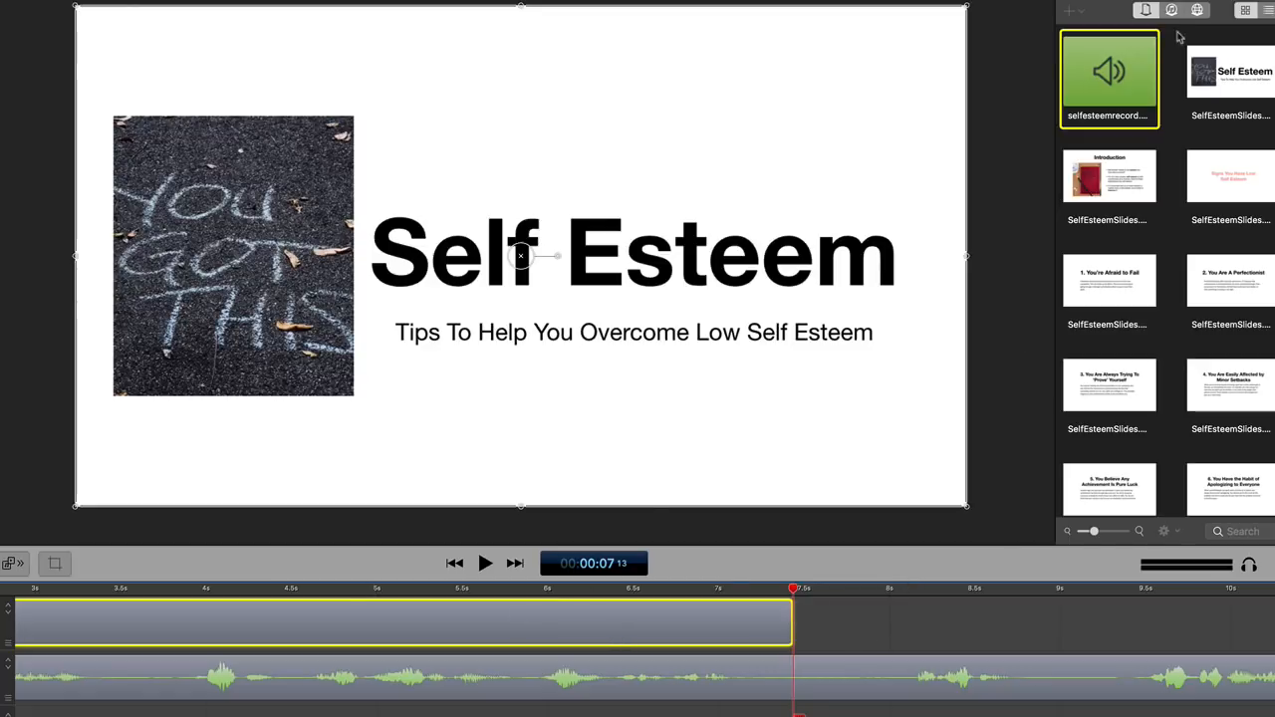
# - Place the Introduction slide SelfEsteemSlides.002.png directly after the title slide and play back the transition from 00:00:06;19
pyautogui.click(1106, 174)
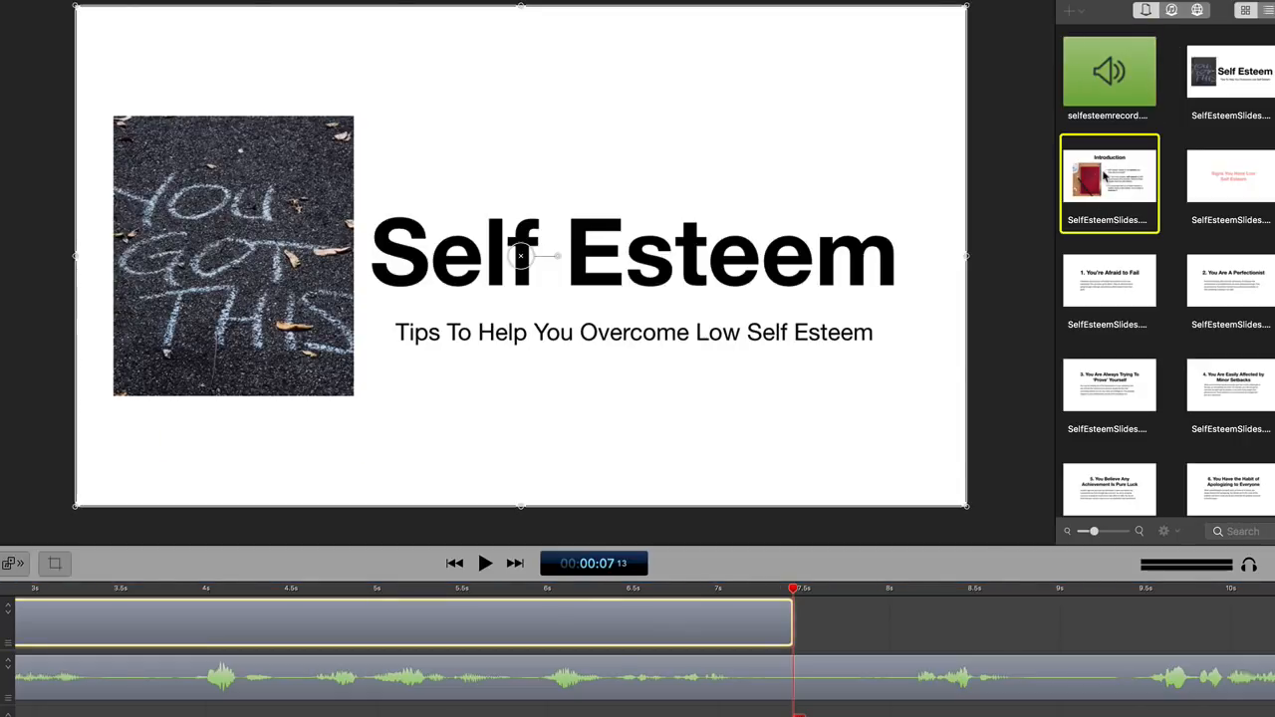
pyautogui.moveTo(1104, 176); pyautogui.dragTo(480, 628)
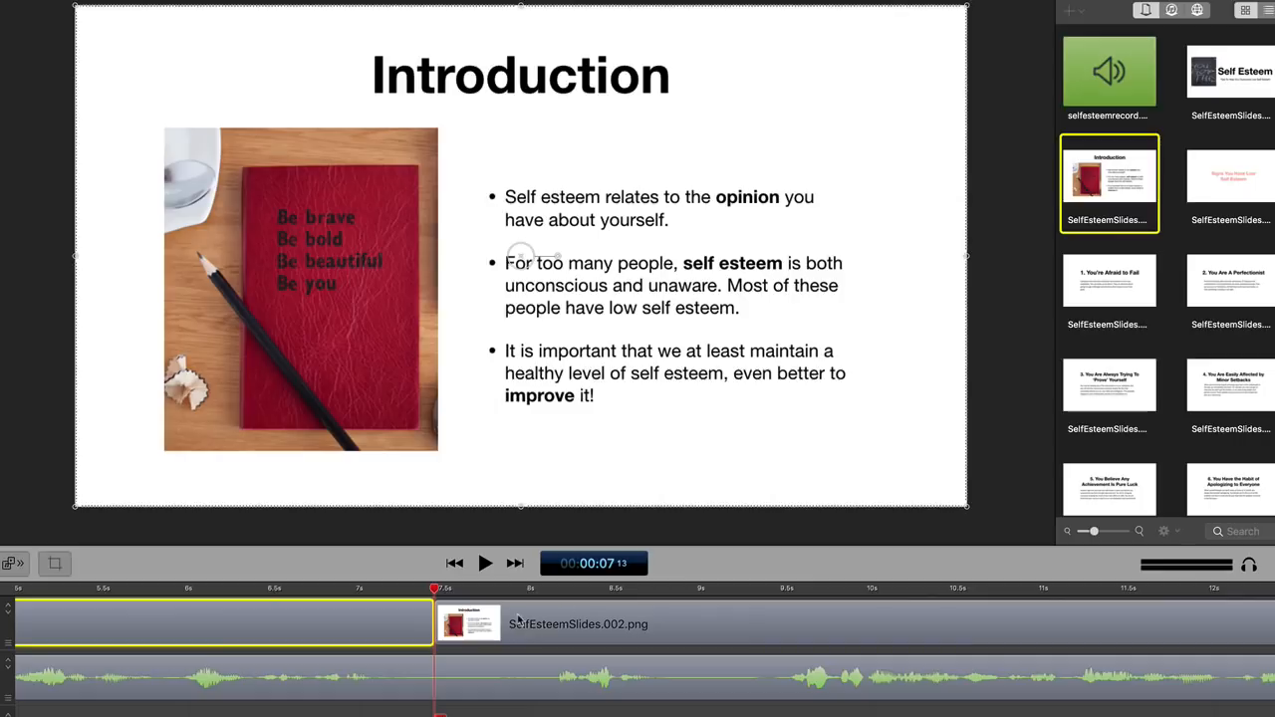
pyautogui.click(297, 589)
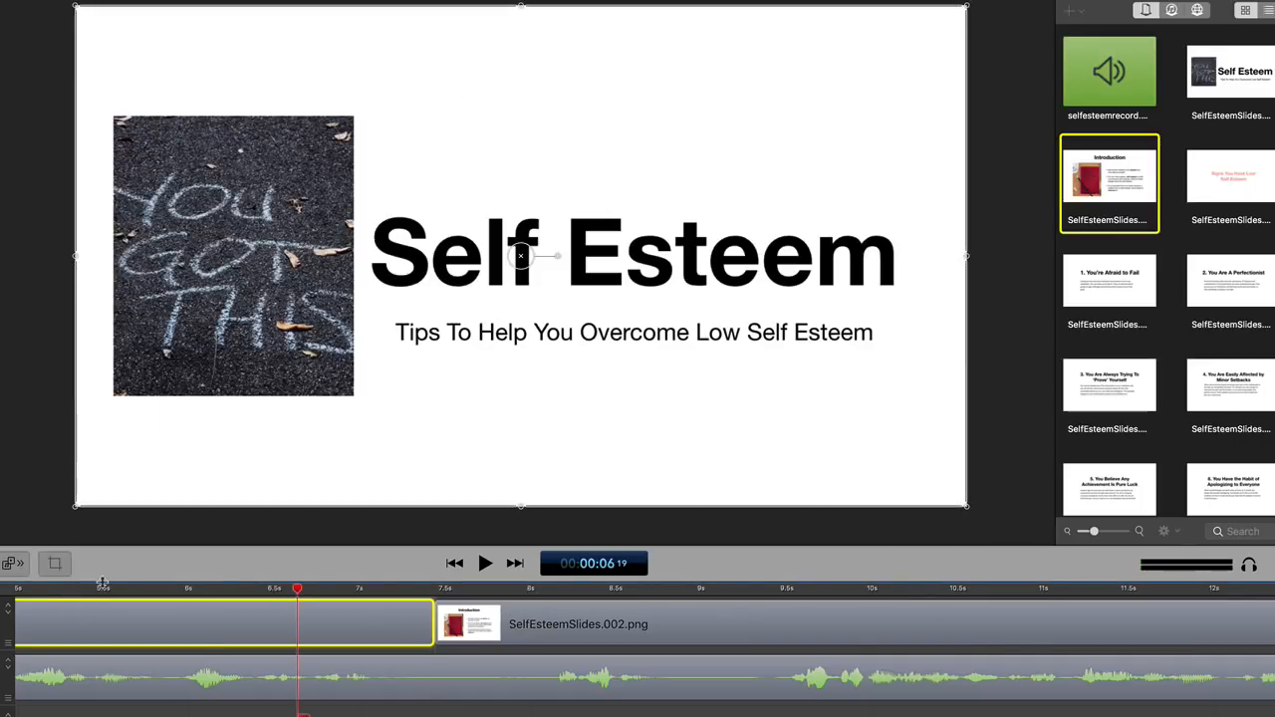
pyautogui.press('space')
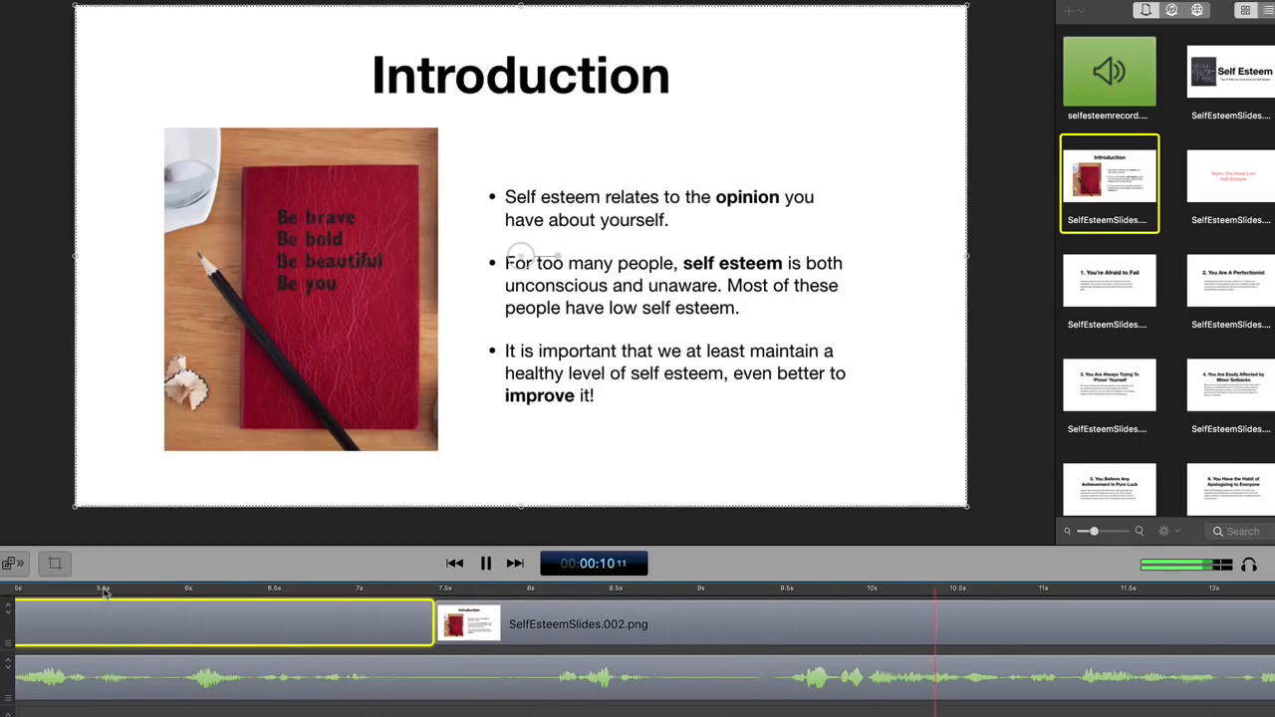
pyautogui.press('space')
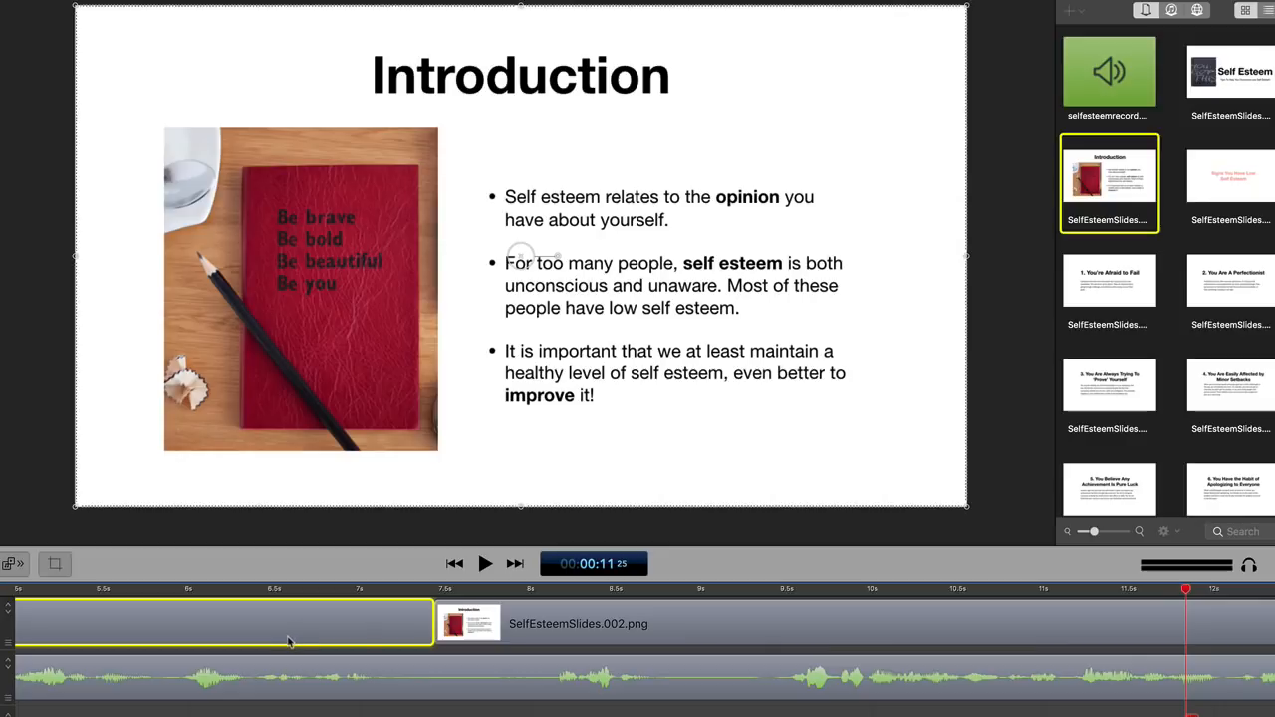
# - Extend the Introduction slide clip to about 36 seconds and add the "Signs You Have Low Self Esteem" slide directly after it
pyautogui.moveTo(165, 716); pyautogui.dragTo(104, 716)
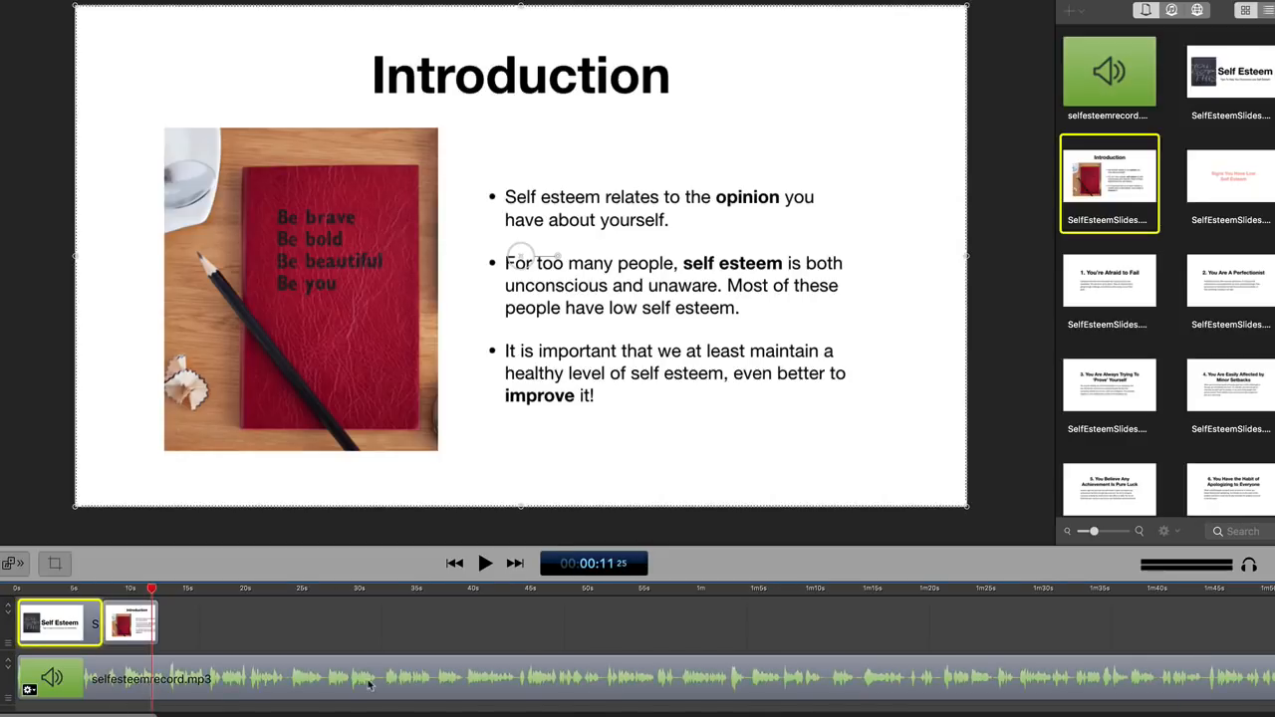
pyautogui.click(289, 682)
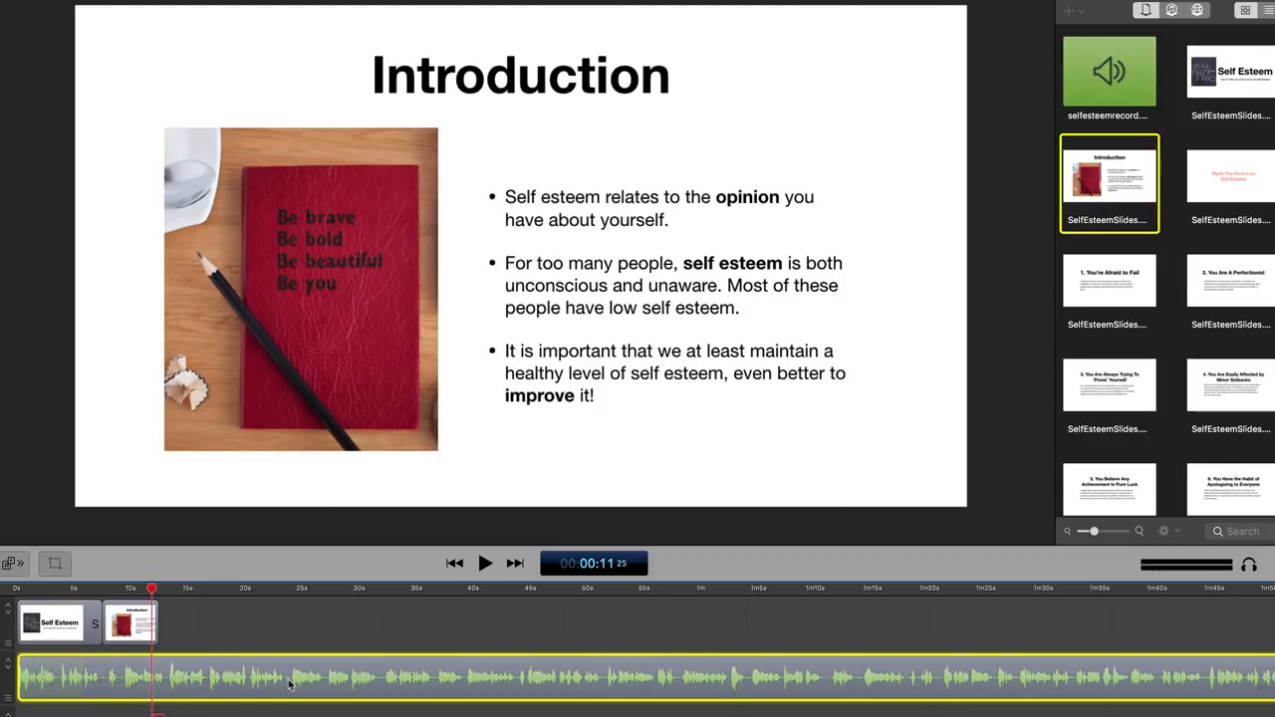
pyautogui.click(285, 592)
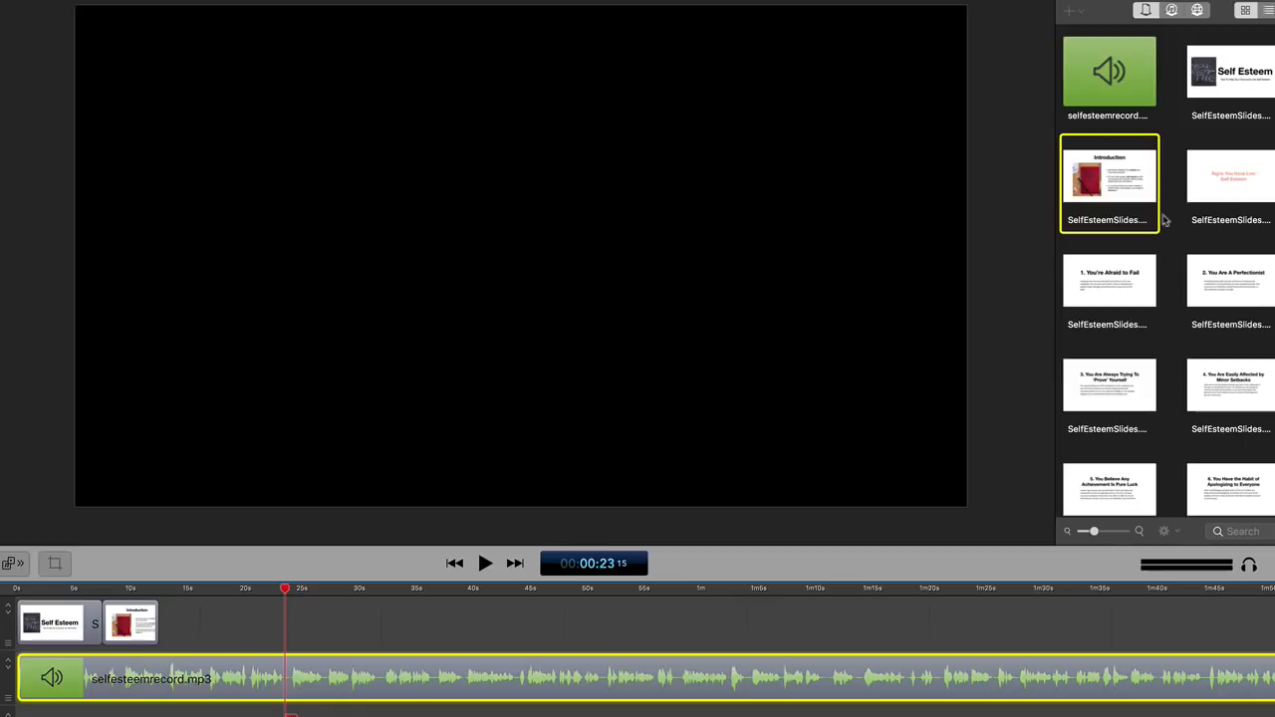
pyautogui.click(1228, 179)
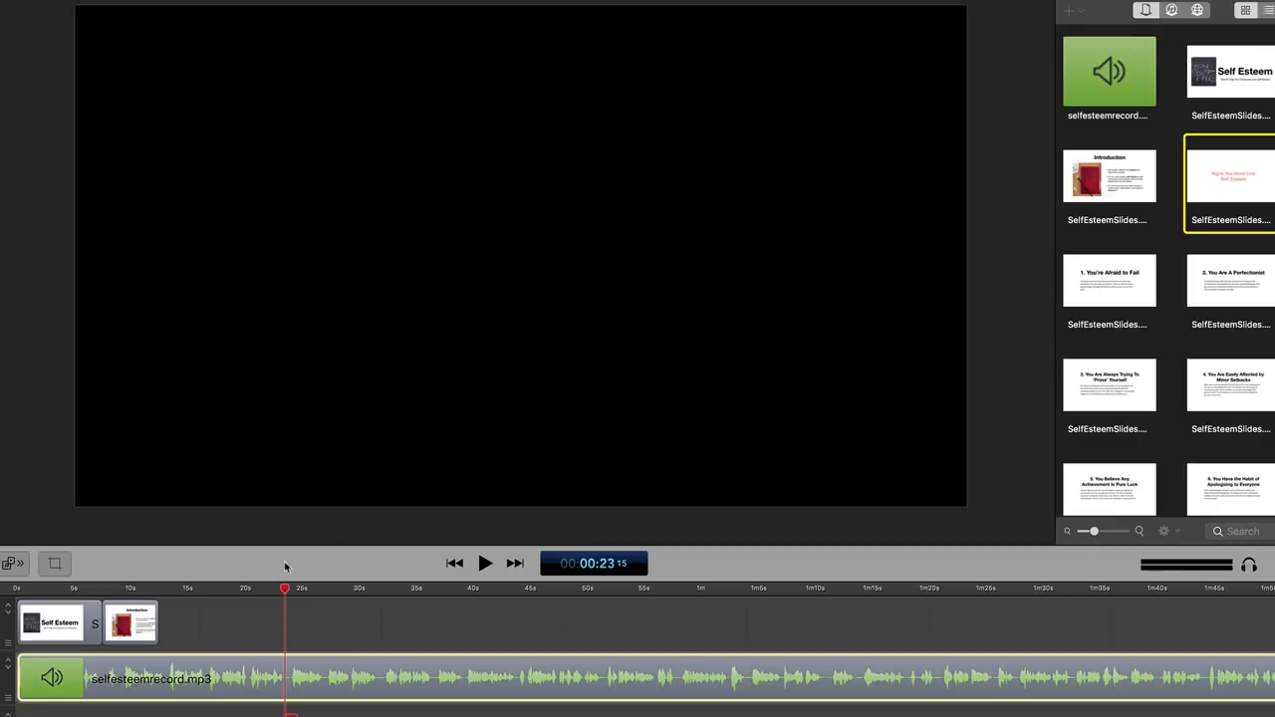
pyautogui.click(155, 629)
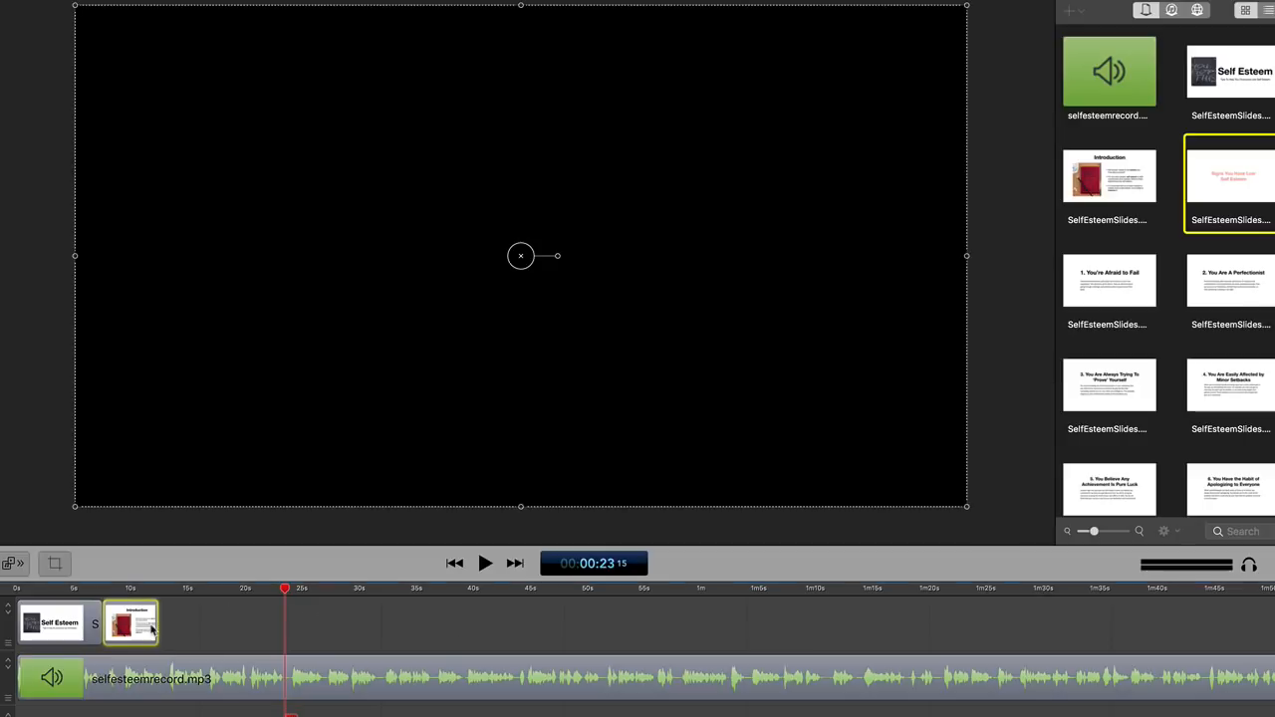
pyautogui.moveTo(158, 617); pyautogui.dragTo(430, 630)
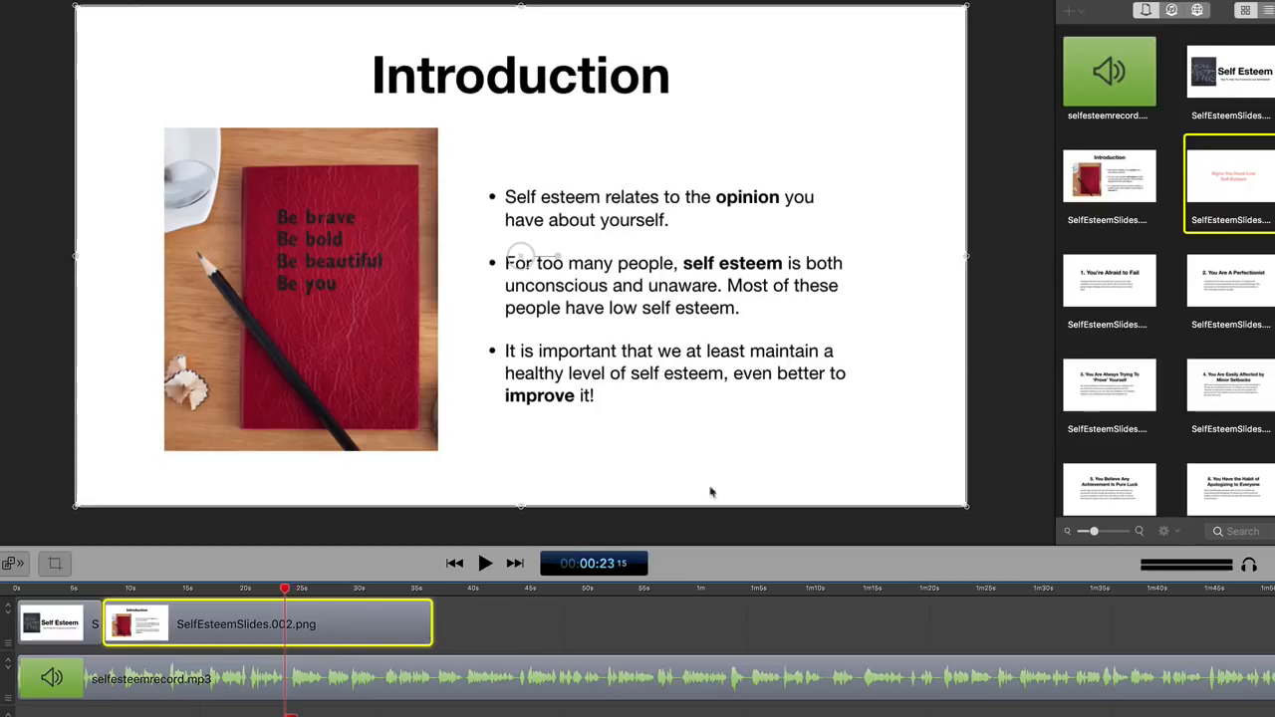
pyautogui.click(439, 605)
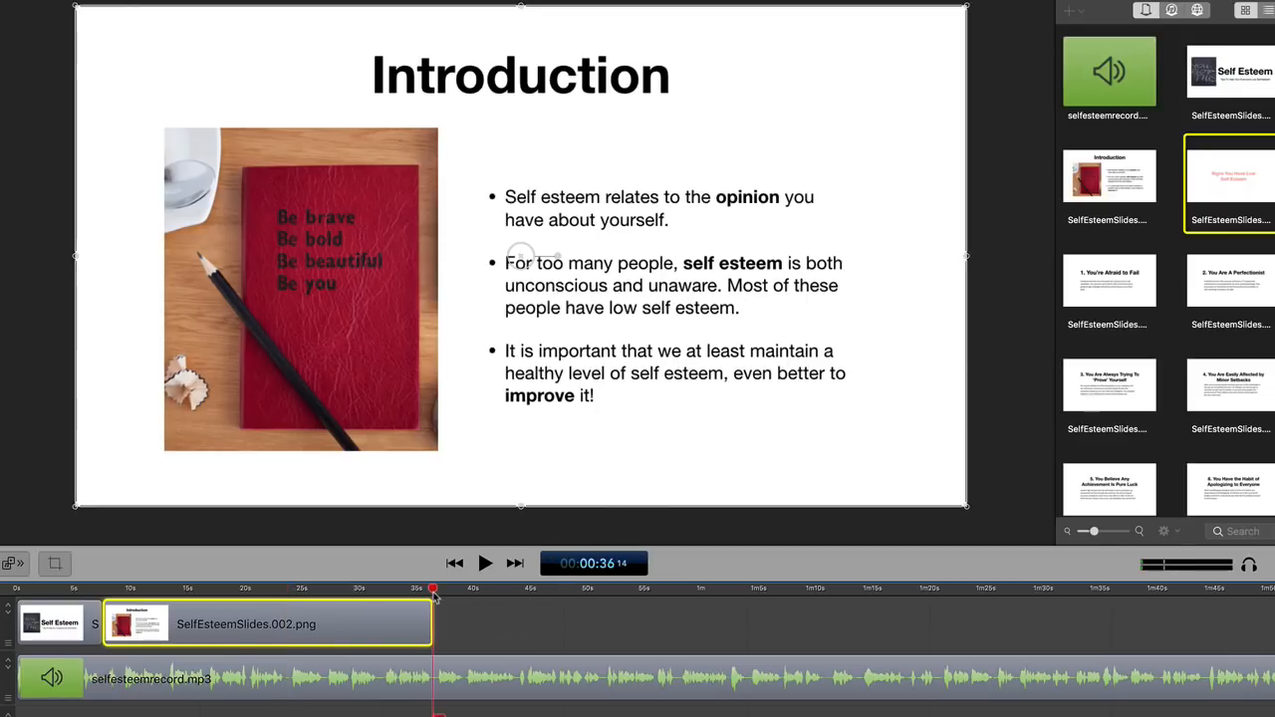
pyautogui.doubleClick(1251, 161)
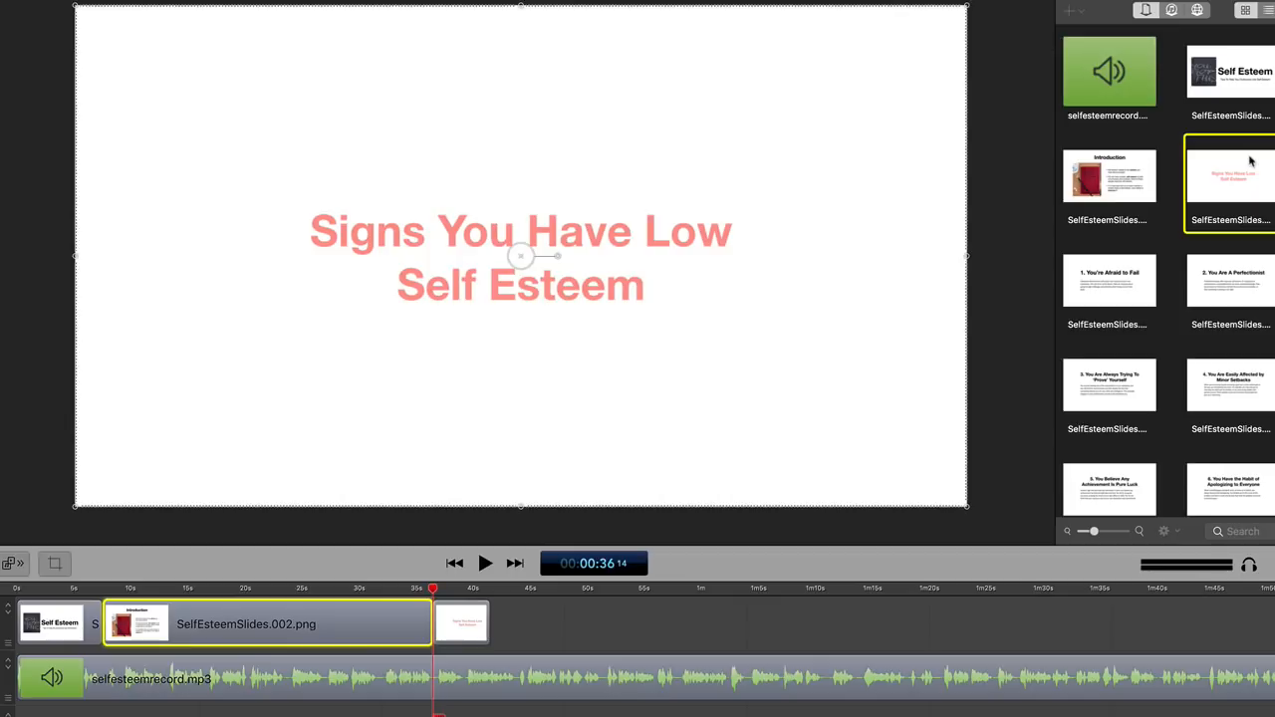
pyautogui.click(113, 0)
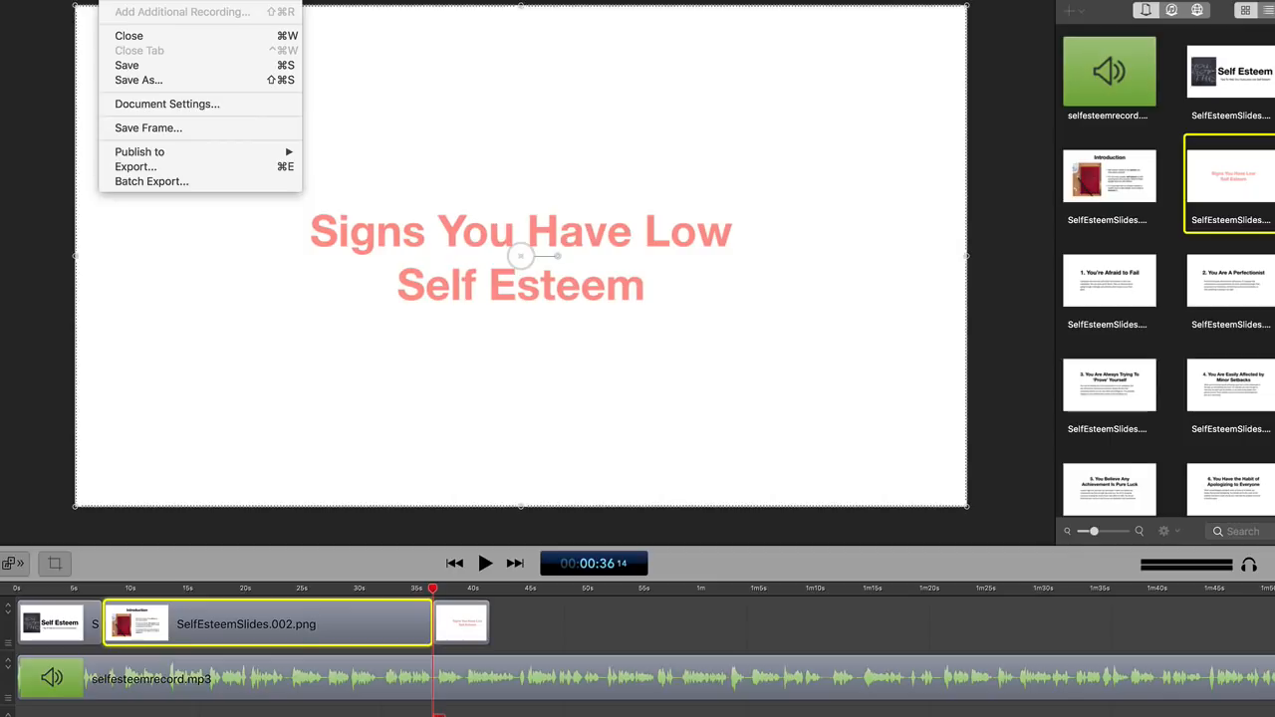
pyautogui.moveTo(58, 0)
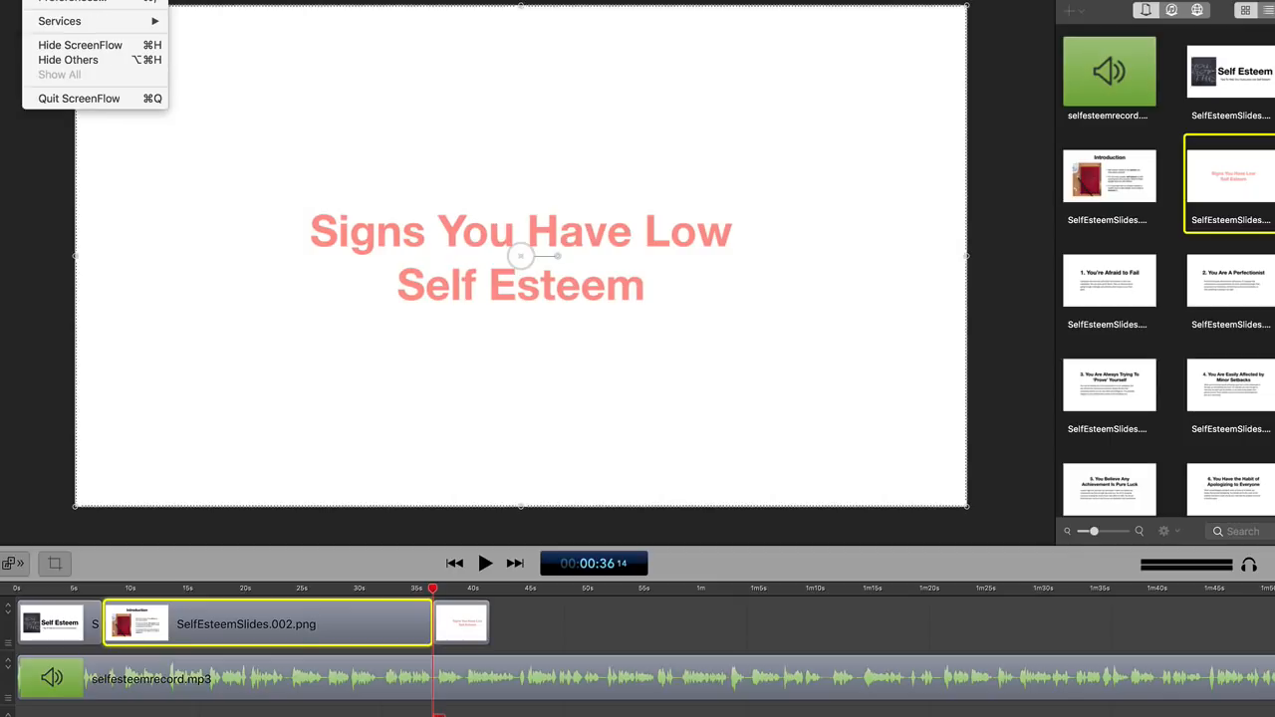
pyautogui.click(3, 183)
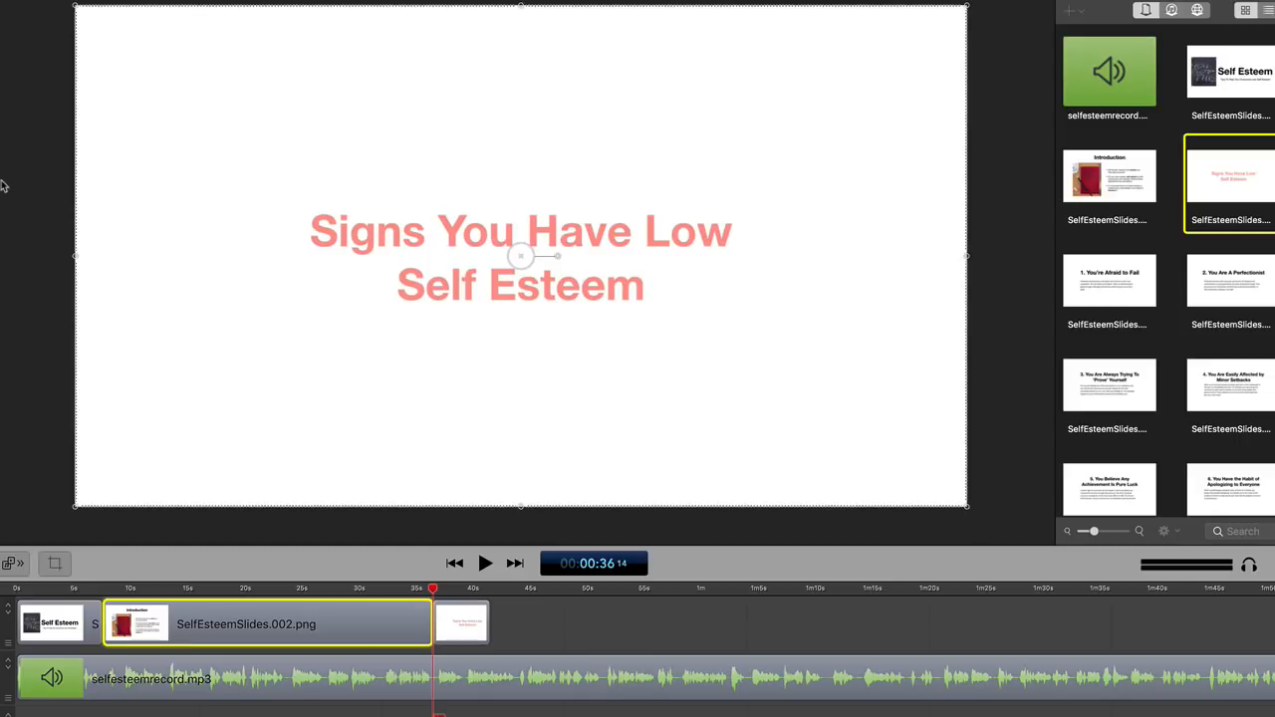